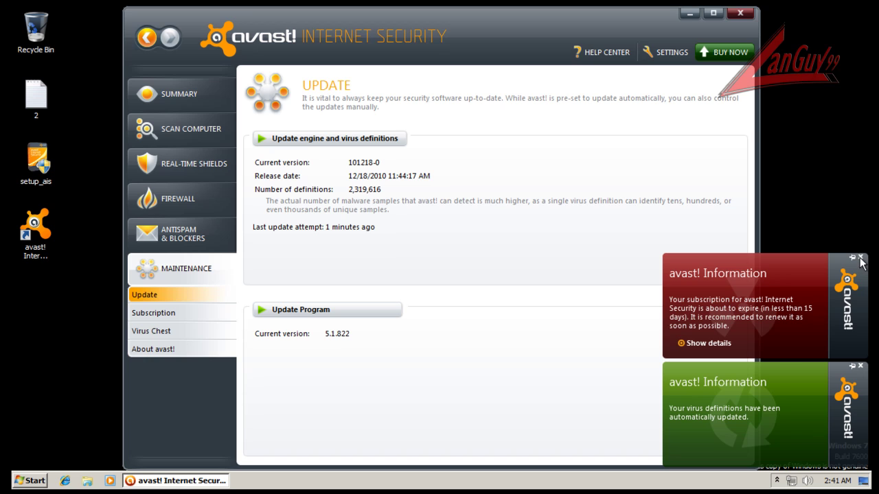
Dismiss both avast! Information notifications and review the current status summary and the available computer scans.
left_click(860, 258)
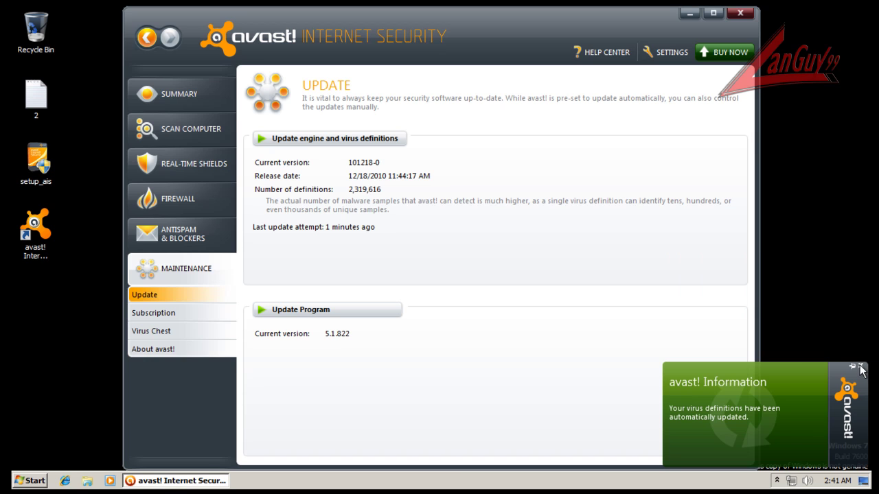
left_click(861, 368)
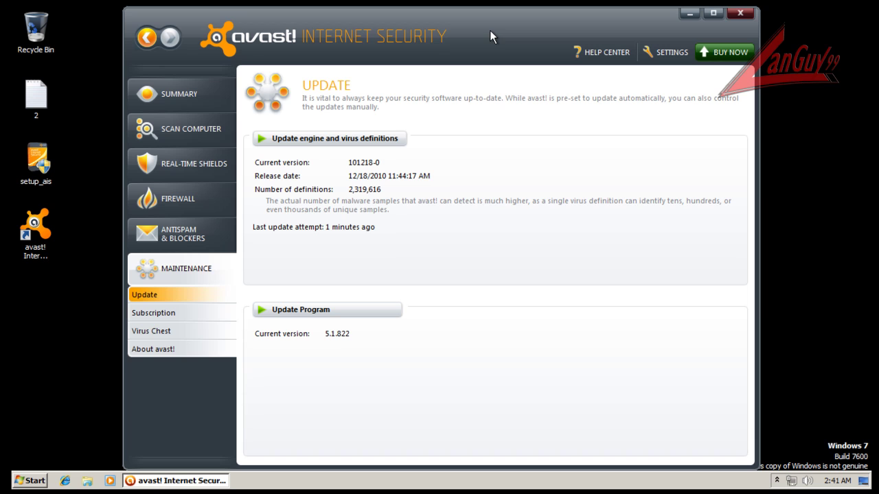
left_click(216, 100)
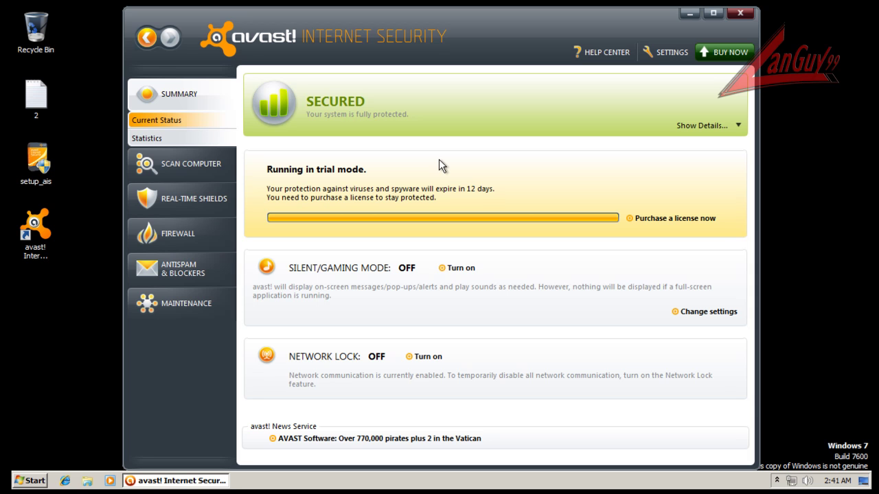
left_click(208, 166)
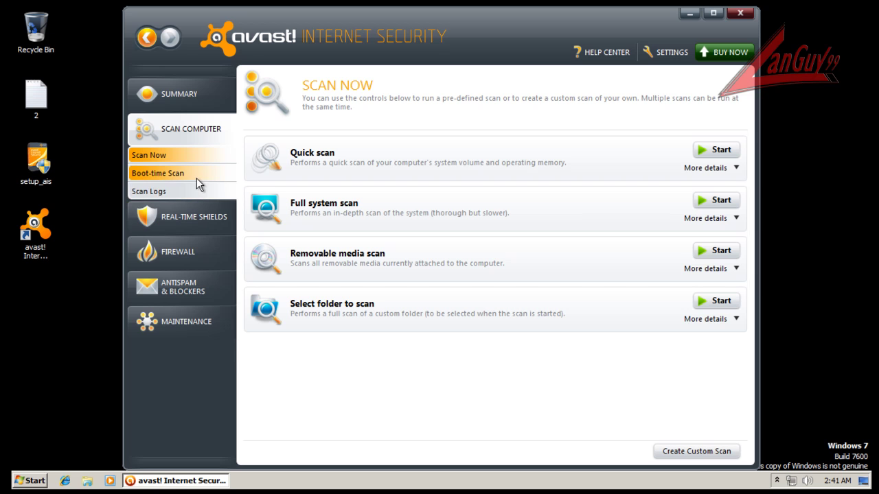
Examine the real-time shields one by one: File System, Mail, Web, P2P, IM and Network Shield.
left_click(198, 218)
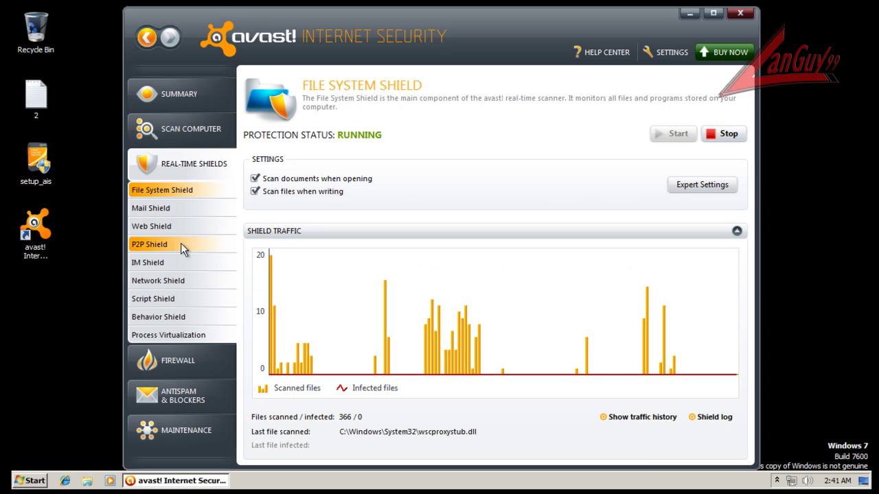
left_click(159, 210)
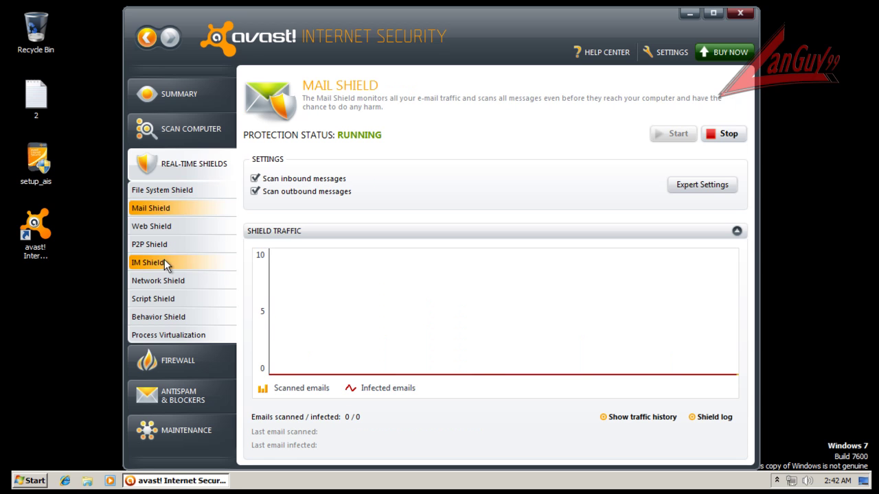
left_click(167, 230)
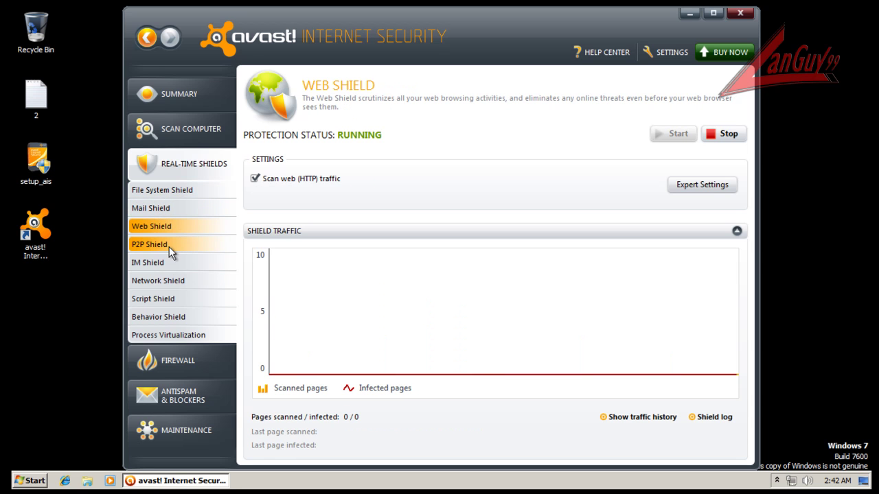
left_click(169, 246)
left_click(172, 264)
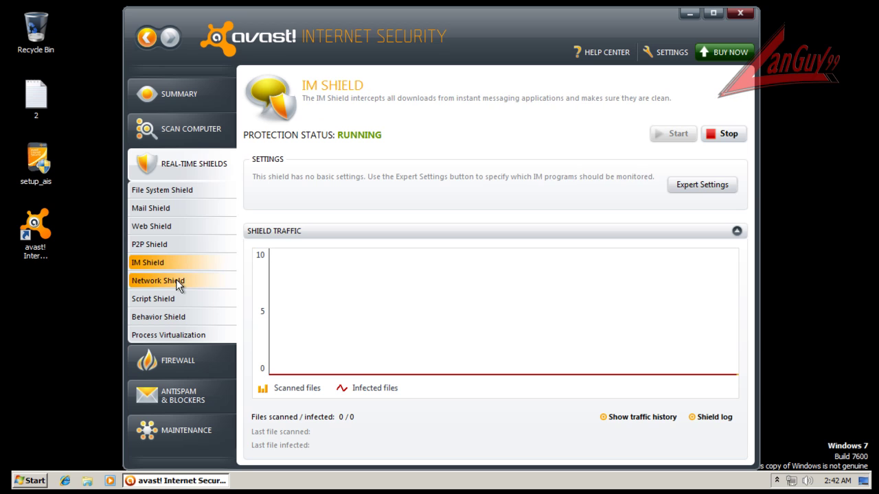
left_click(176, 282)
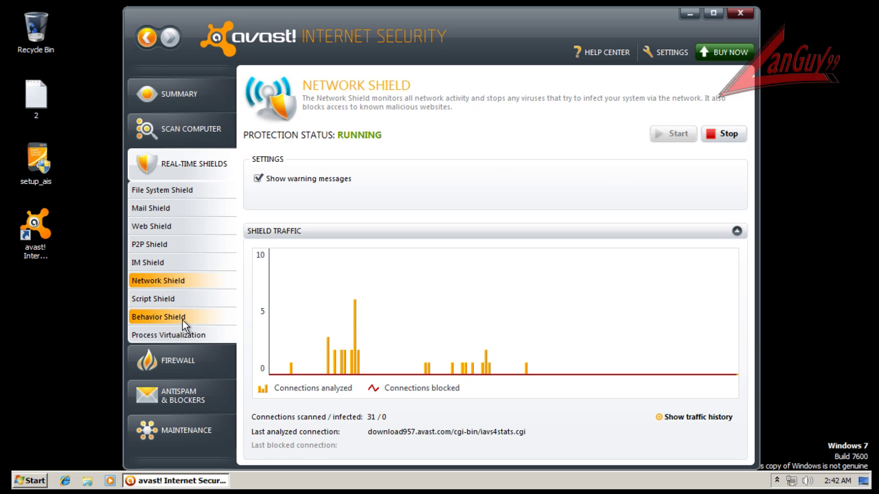
Set the Behavior Shield's action to take to Ask in its expert settings and save the change.
left_click(180, 317)
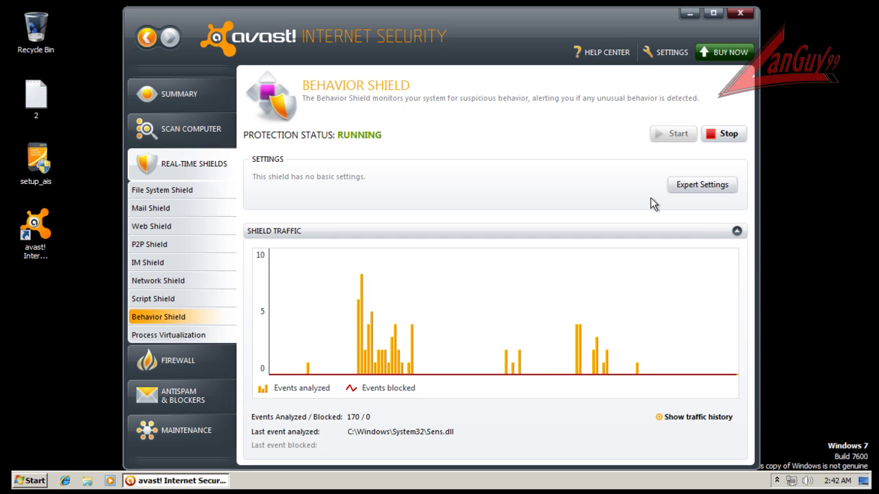
left_click(702, 185)
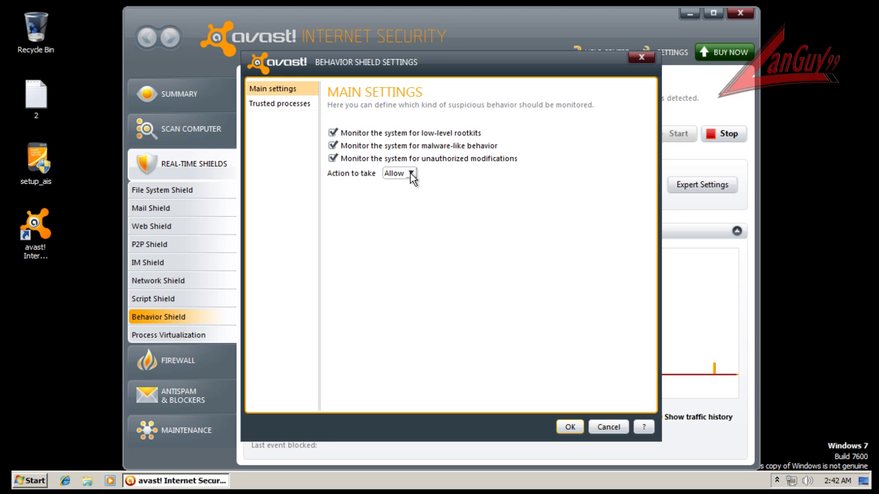
left_click(411, 173)
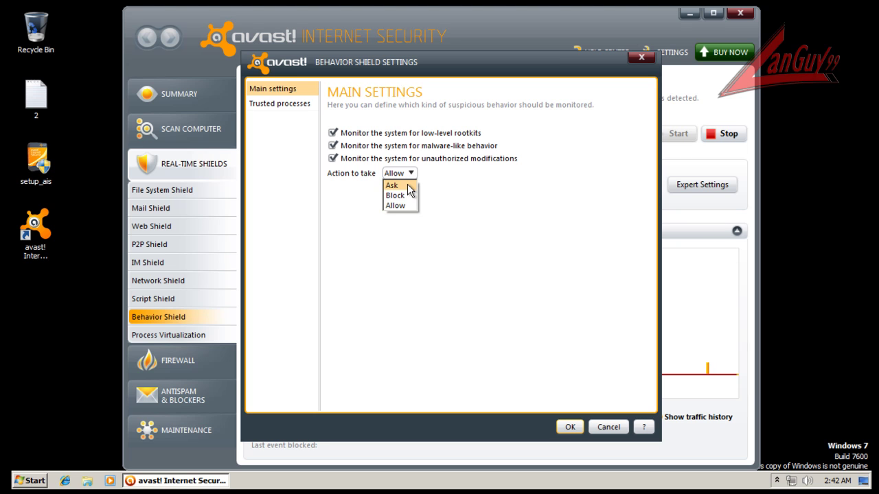
left_click(398, 185)
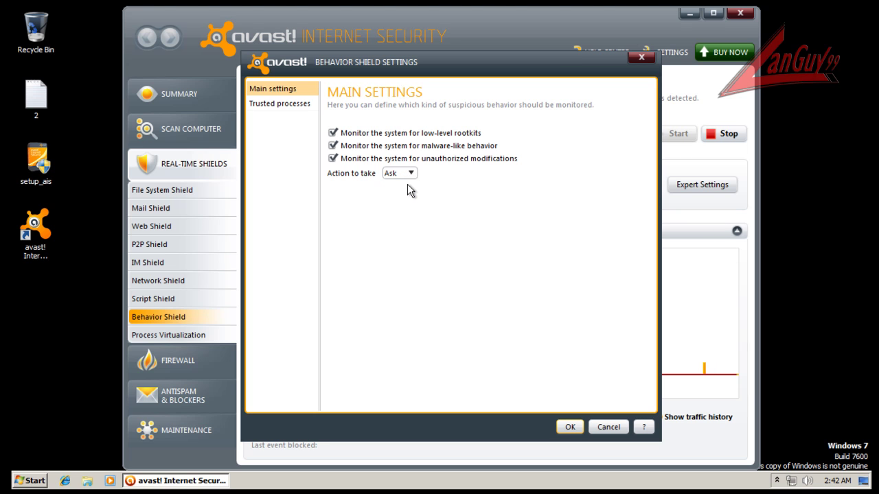
left_click(570, 428)
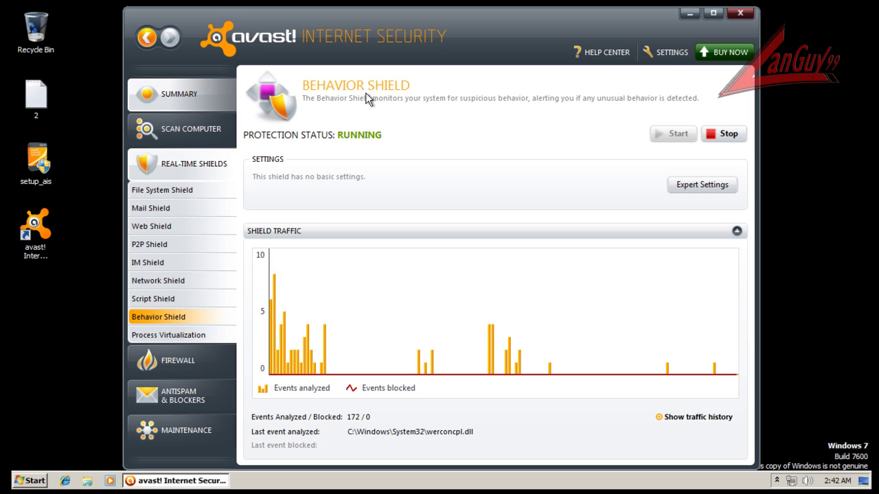
Check the Update page under Maintenance, and close the avast! window.
left_click(214, 292)
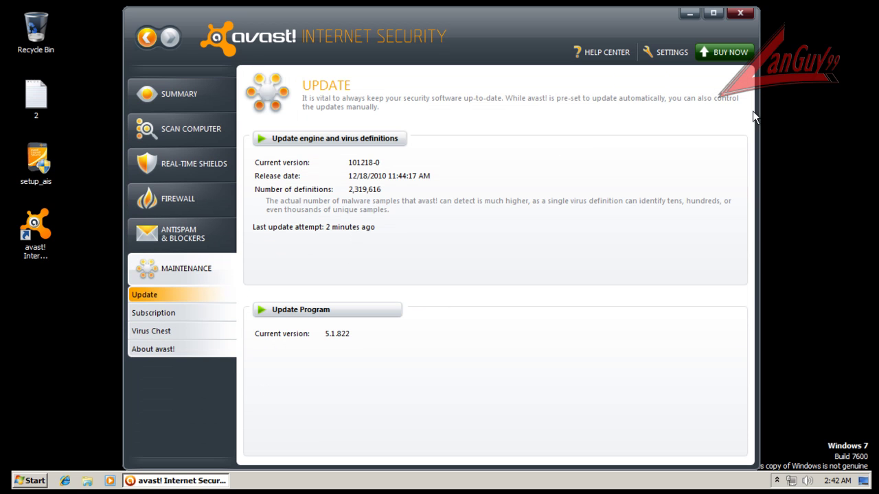
left_click(741, 16)
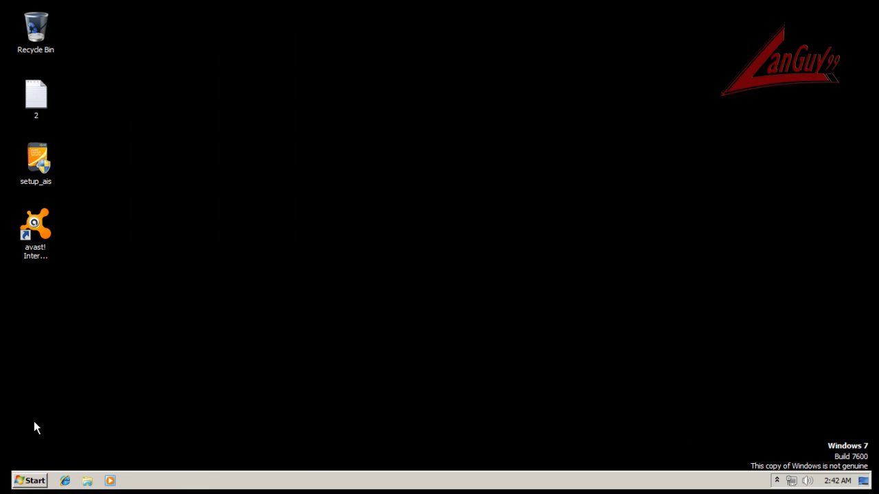
Launch Internet Explorer and open the desktop text file 2 in Notepad, arranging both windows so the URL list and address bar are accessible.
left_click(66, 482)
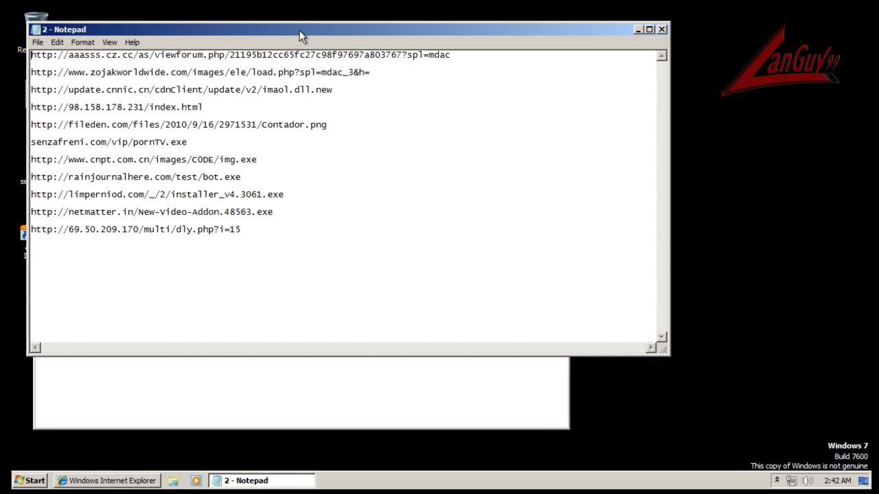
left_click_drag(300, 30, 288, 216)
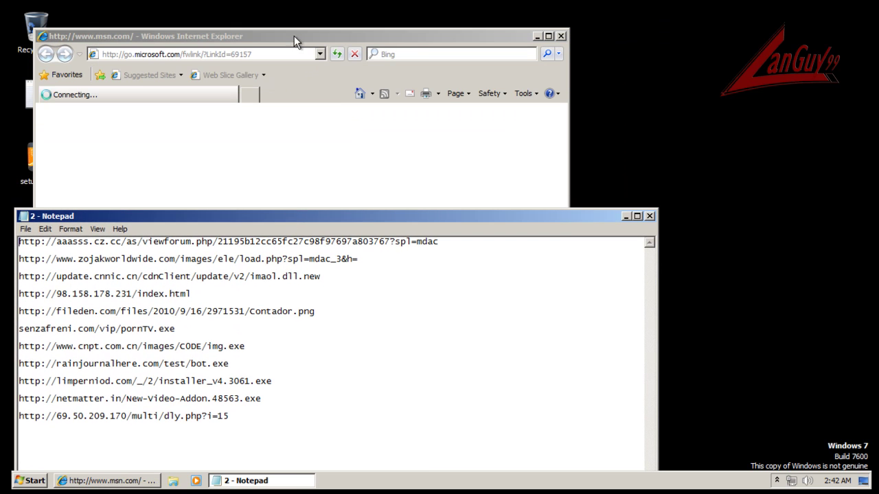
left_click_drag(294, 38, 598, 20)
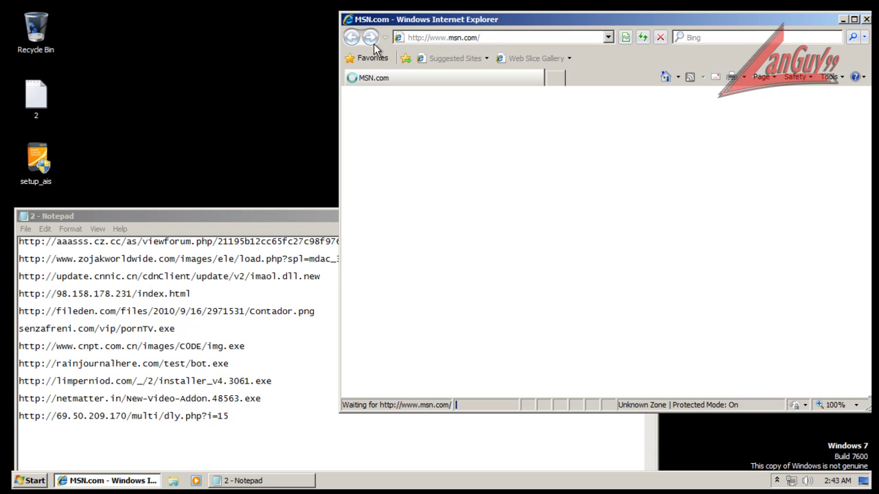
Load the first URL of the Notepad list (aaasss.cz.cc) in Internet Explorer, postponing the browser setup, and run the offered load.exe.
left_click(427, 246)
left_click_drag(443, 242, 12, 215)
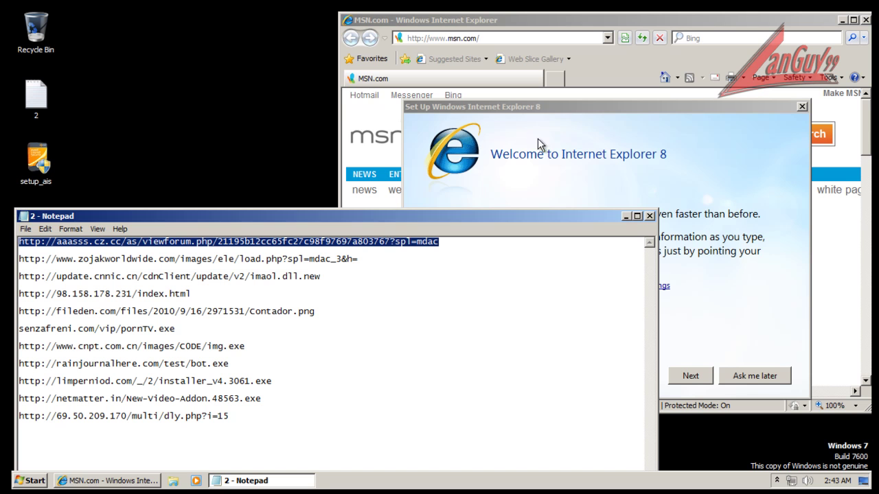
left_click(632, 122)
left_click(732, 378)
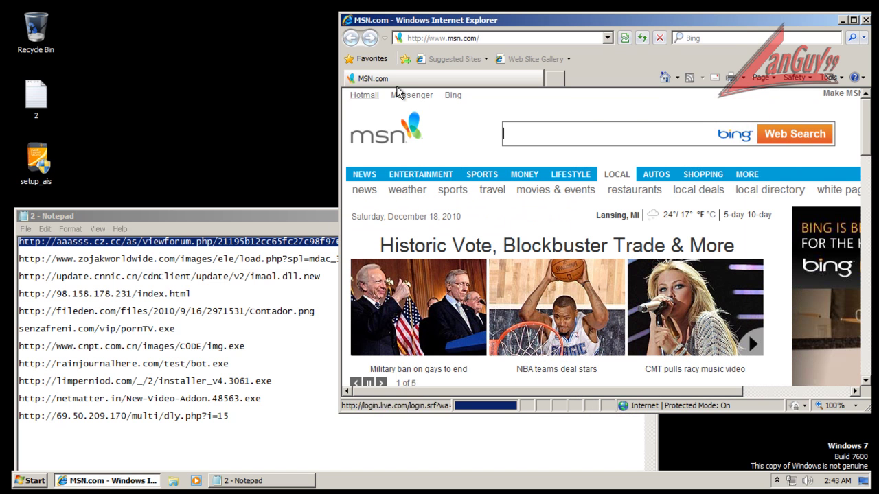
left_click(473, 36)
key("ctrl+v")
key("Return")
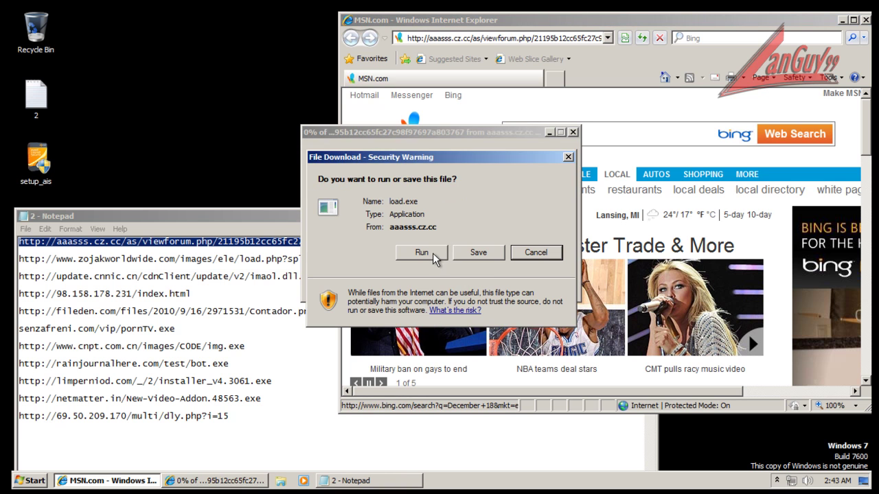
left_click(432, 258)
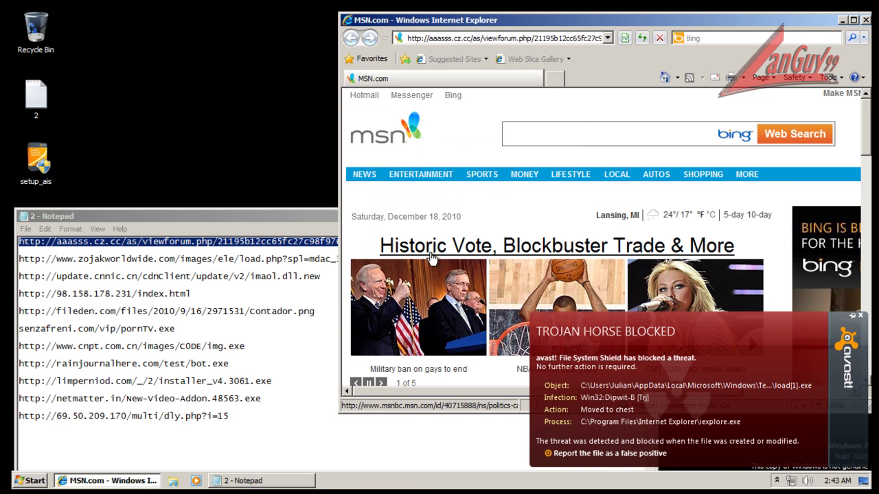
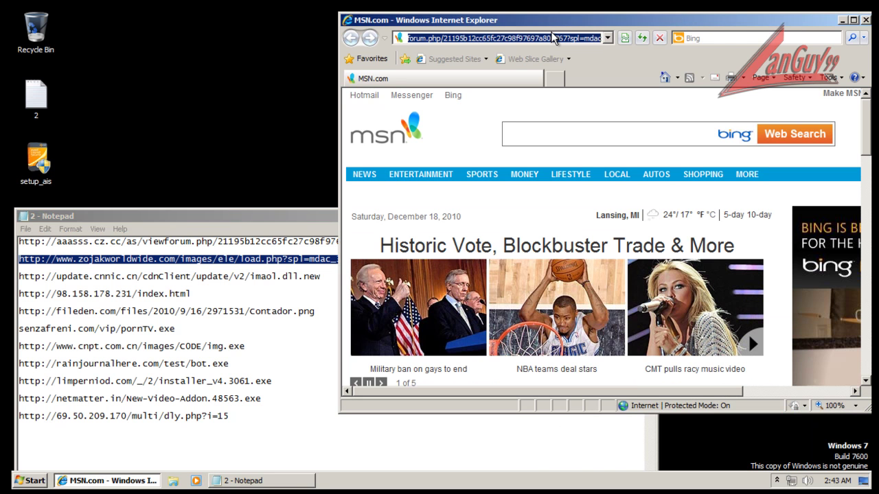
type("http://www.zojakworldwide.com/images/ele/load.php?spl=mdac_3&h=")
key("Return")
left_click(471, 248)
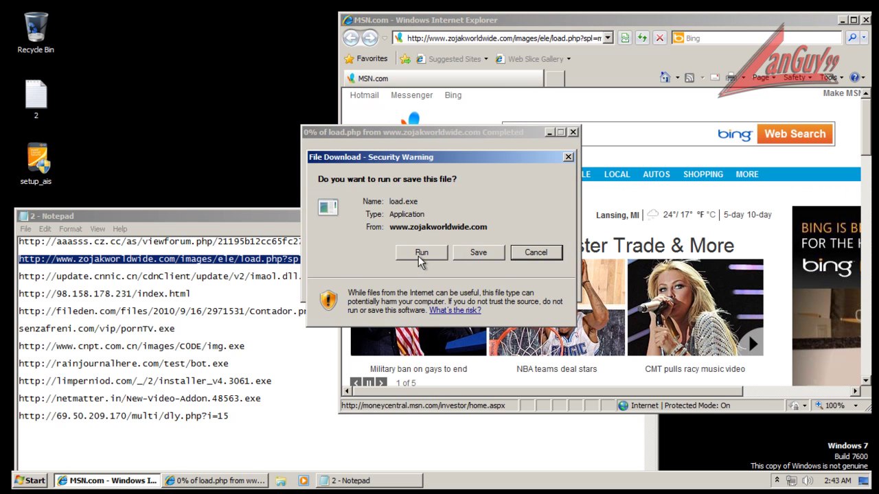
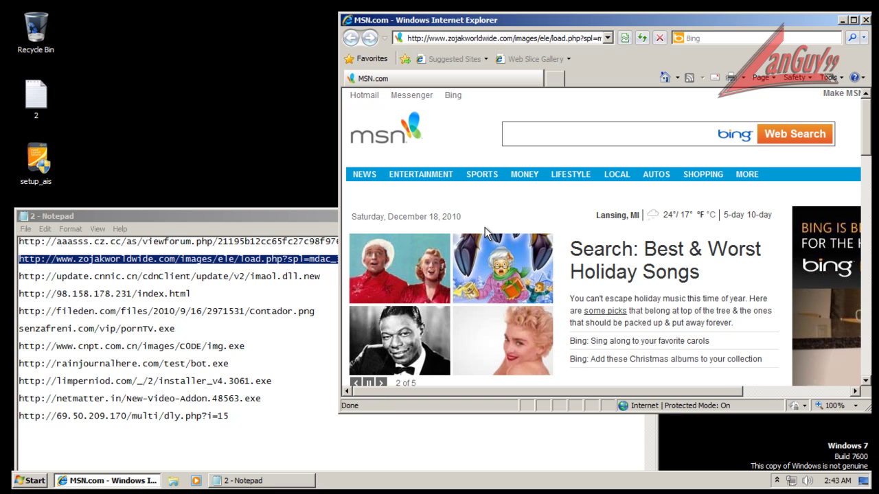
left_click(305, 279)
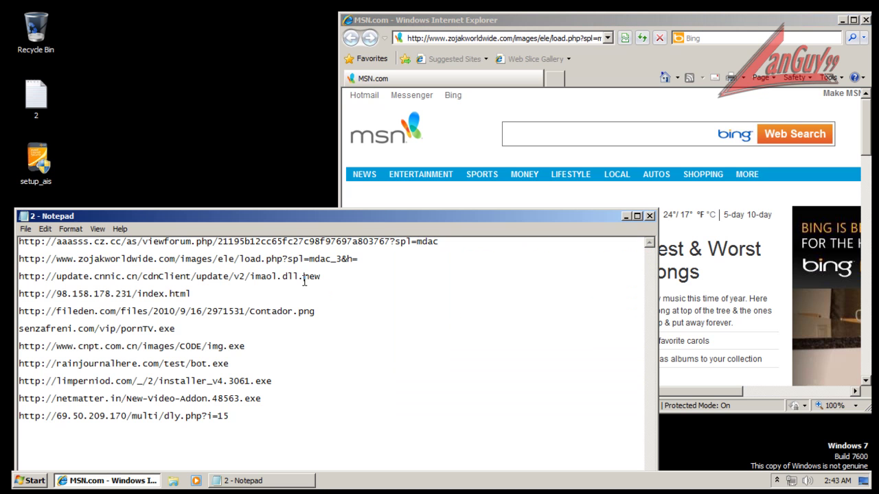
left_click(327, 277)
key("shift+Home")
key("ctrl+c")
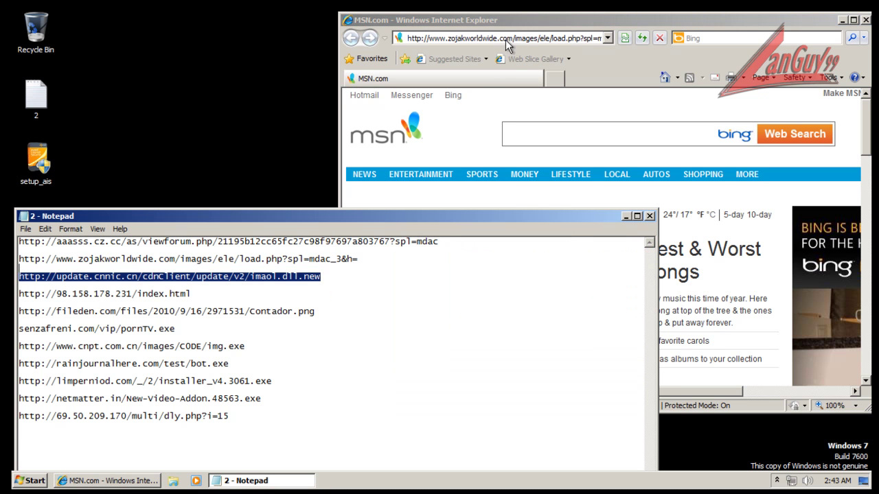
left_click(507, 40)
key("ctrl+v")
key("Return")
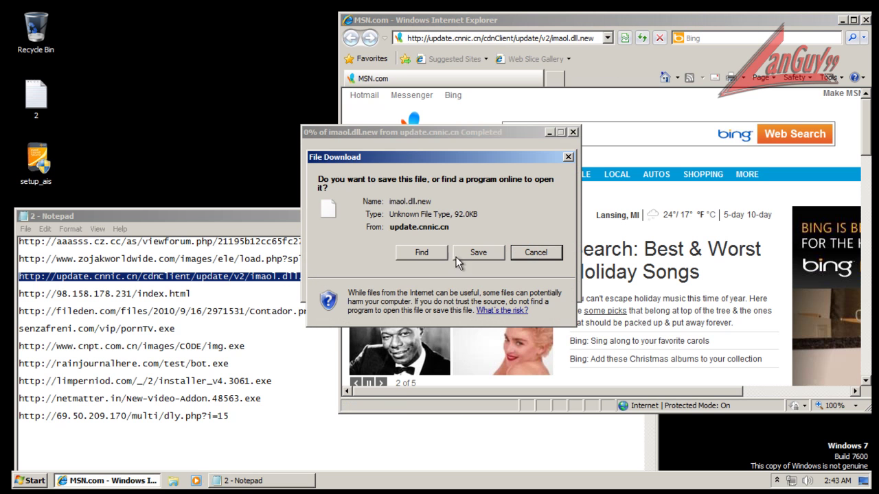
Save the imaol.dll.new download to the Downloads folder with file type All Files, and close the download dialog.
left_click(479, 253)
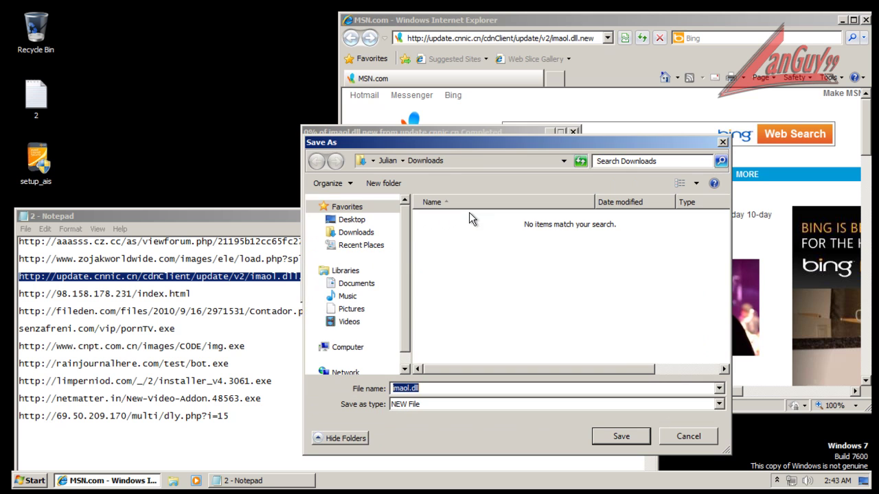
left_click(430, 405)
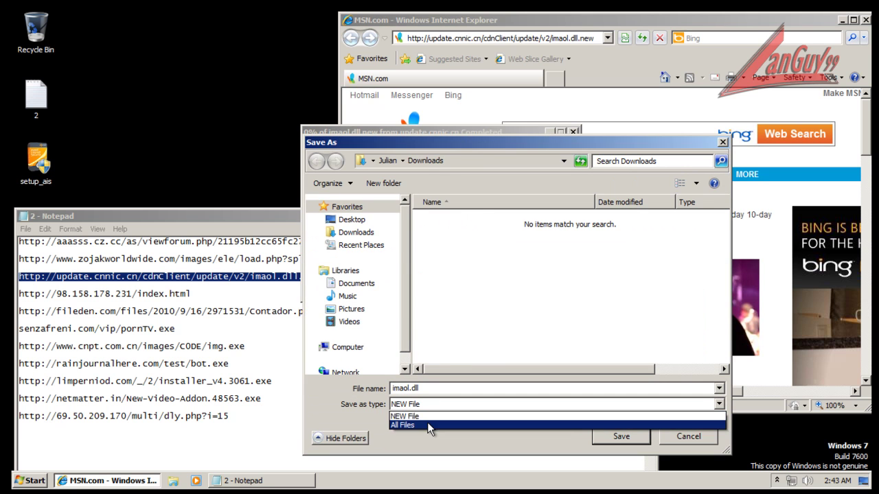
left_click(427, 423)
left_click(619, 437)
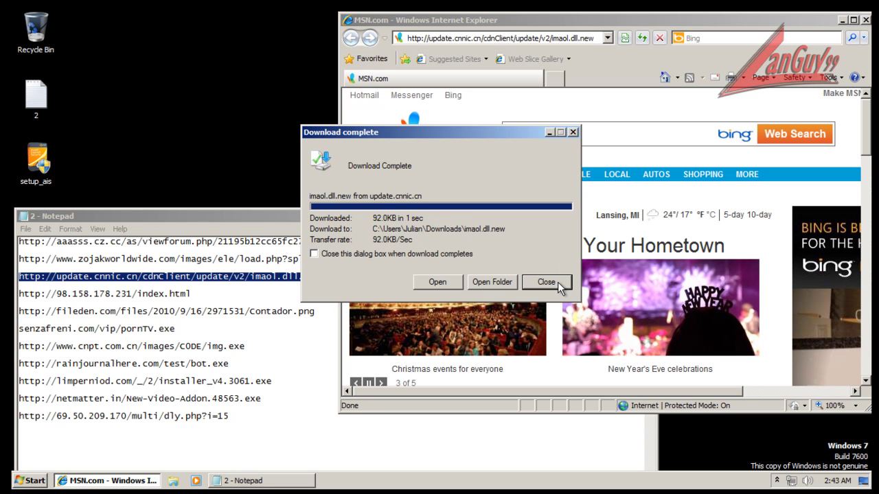
left_click(547, 283)
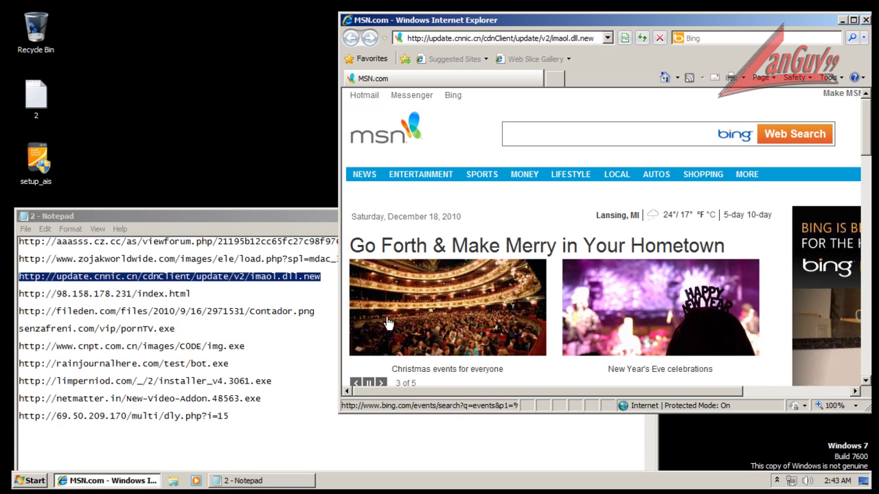
left_click(197, 294)
key("shift+Home")
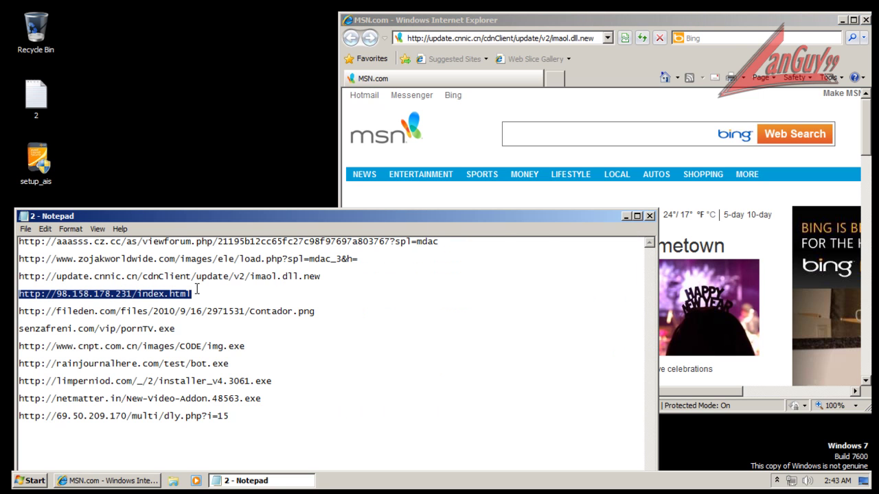
left_click(526, 38)
key("ctrl+v")
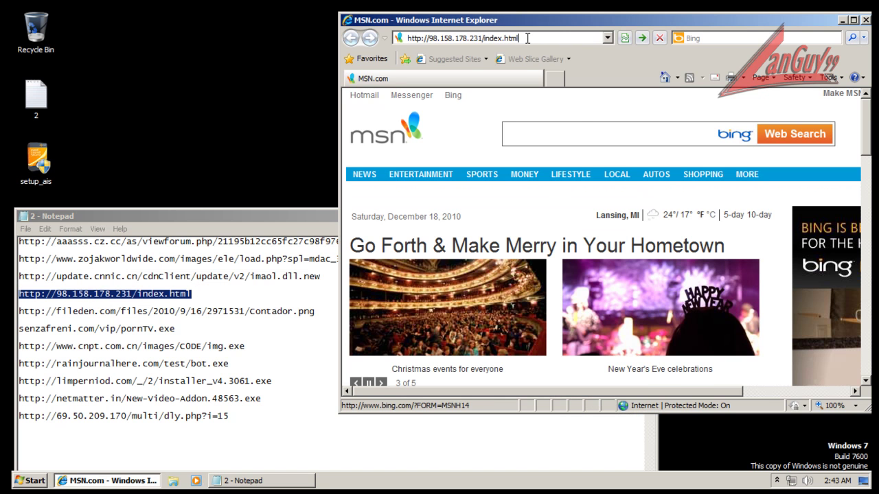
key("Return")
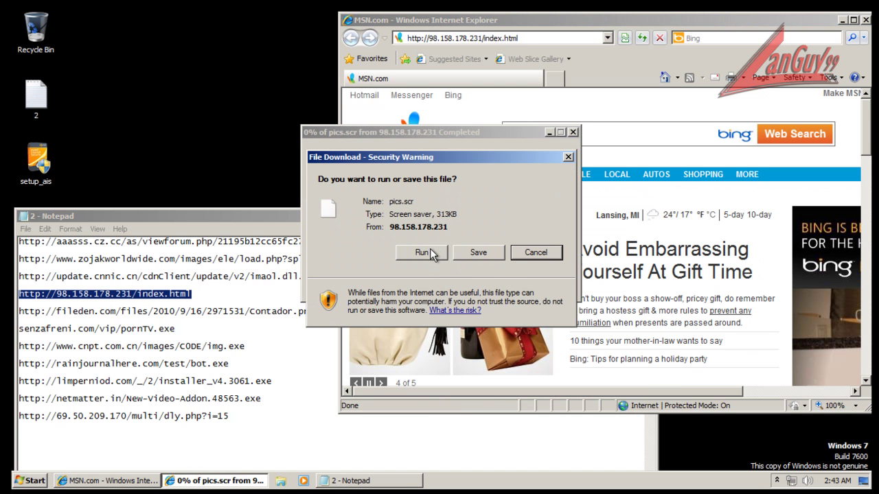
left_click(429, 251)
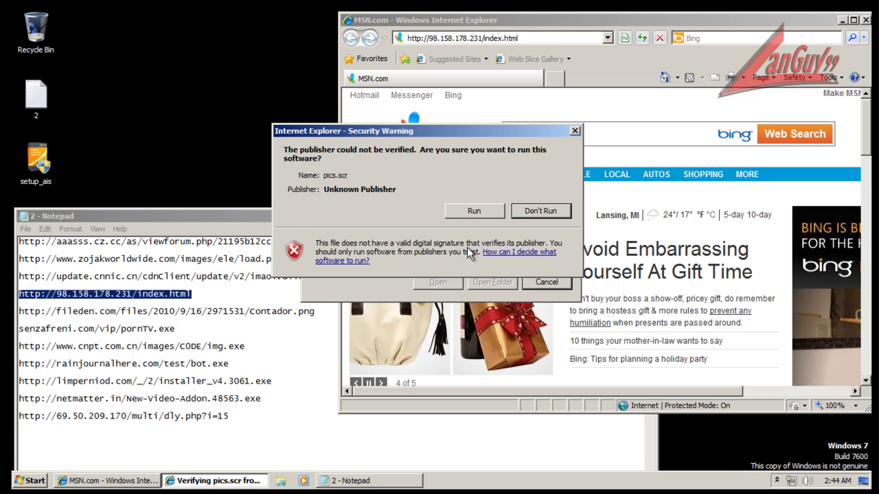
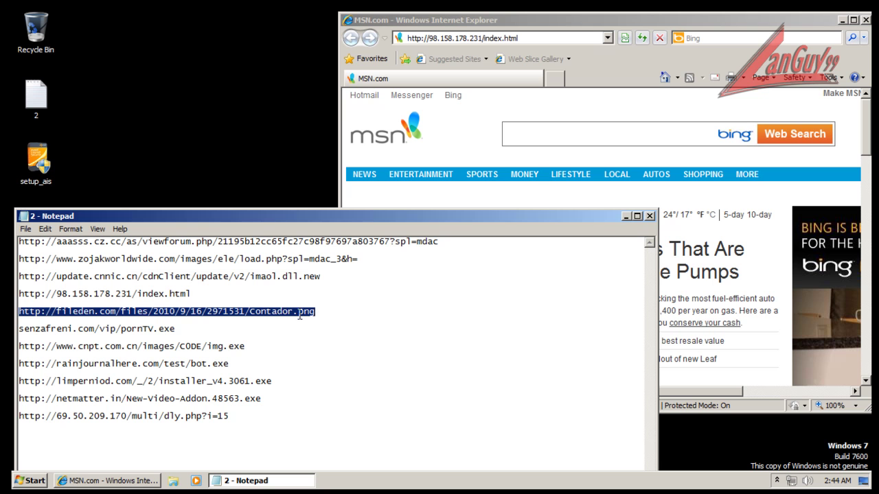
Copy senzafreni.com/vip/pornTV.exe from the Notepad list and load it in the browser.
left_click(294, 312)
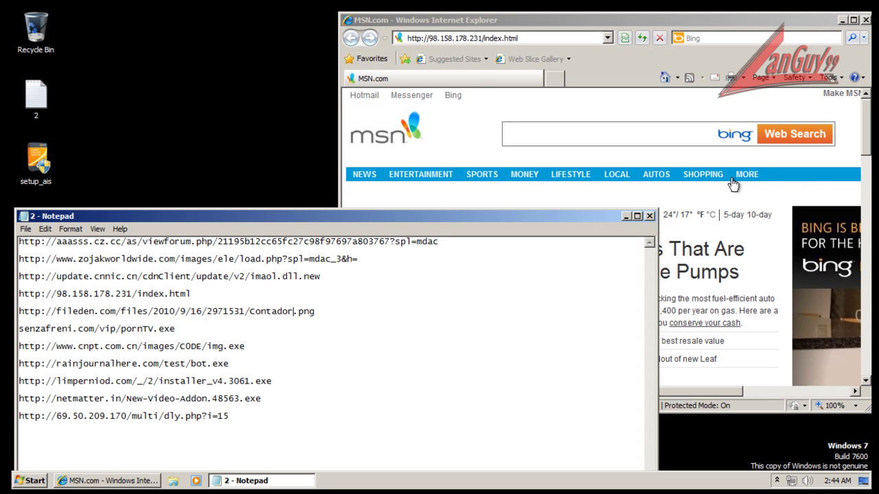
double_click(174, 328)
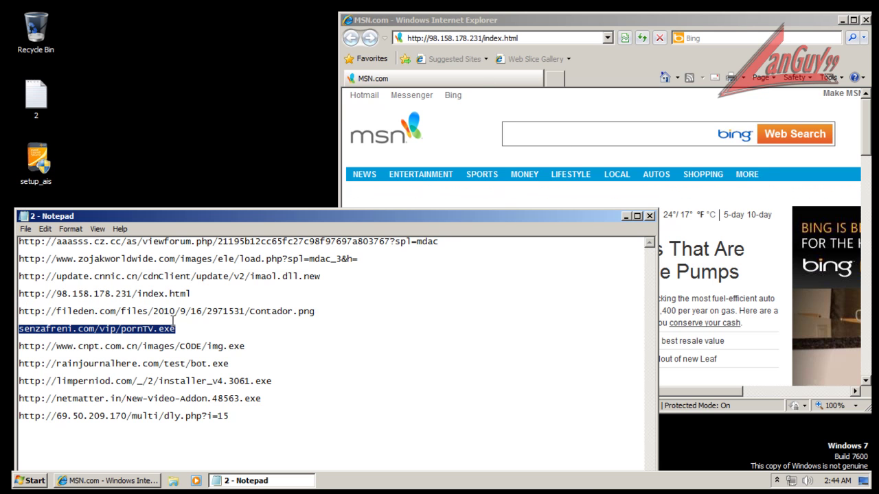
left_click(512, 40)
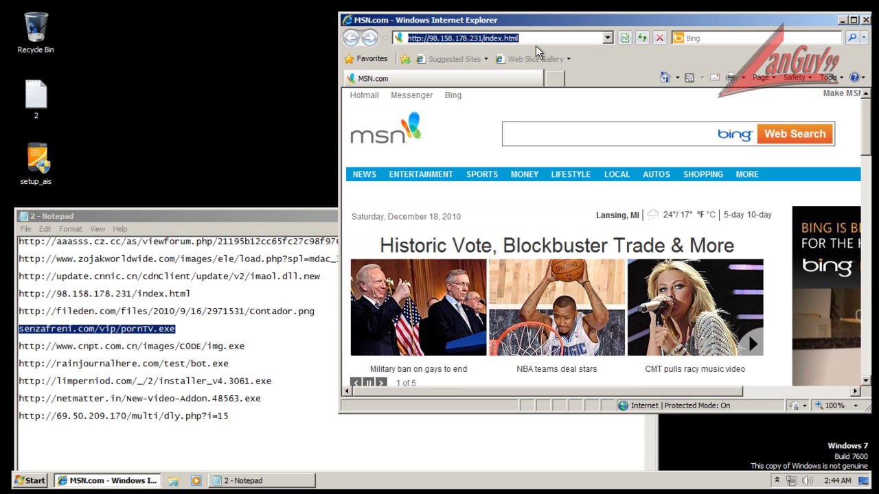
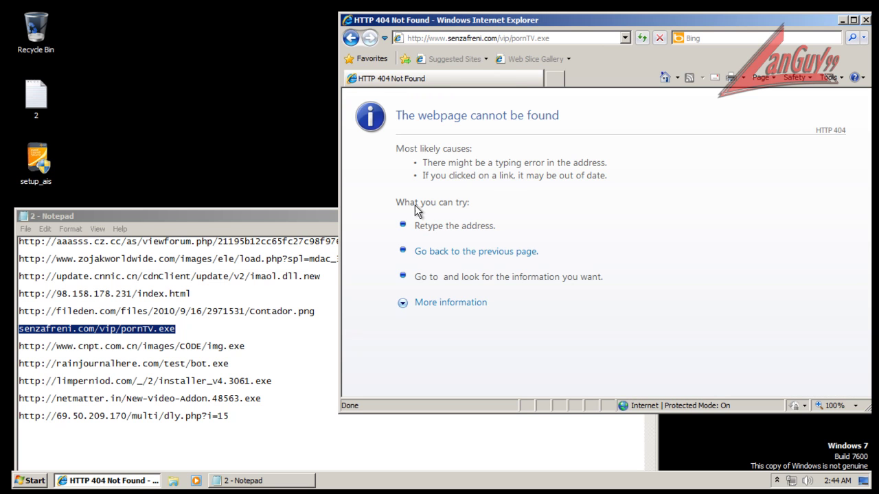
double_click(246, 343)
key("ctrl+c")
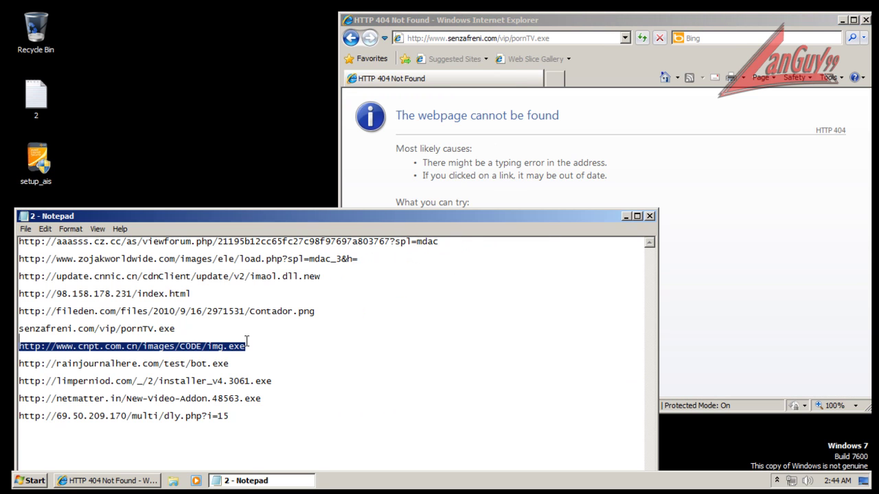
left_click(481, 38)
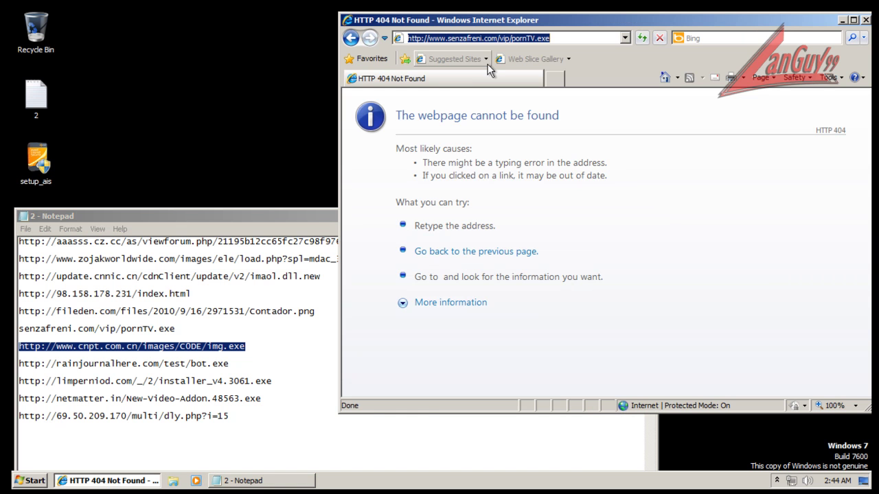
key("ctrl+v")
key("Return")
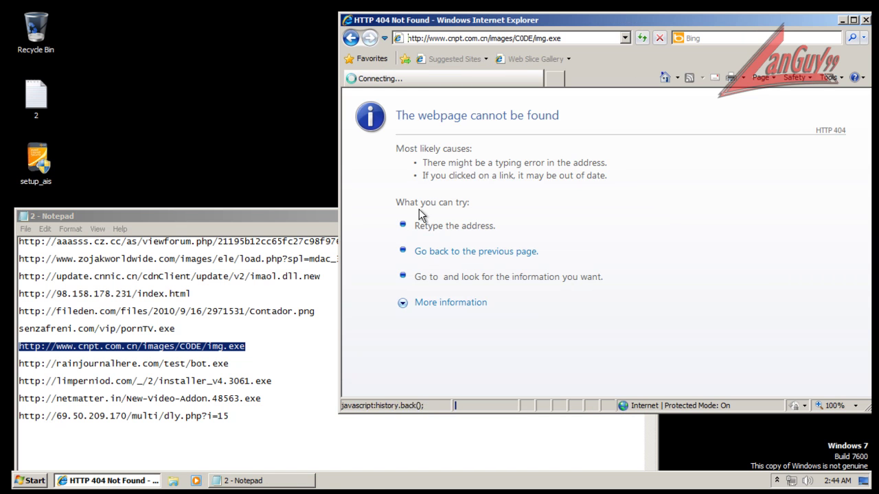
left_click(432, 254)
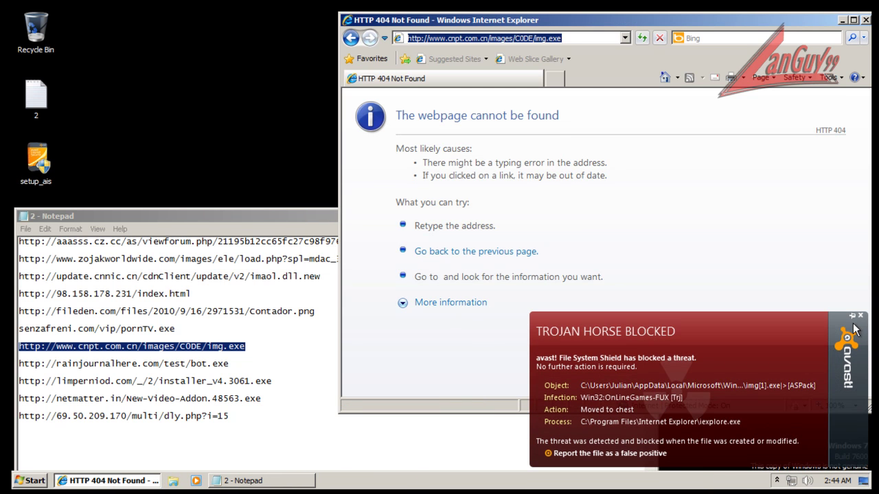
left_click(860, 318)
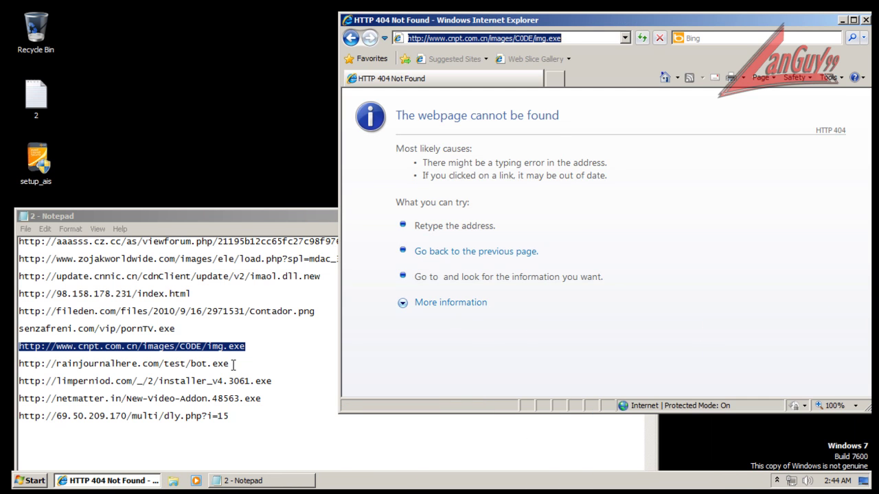
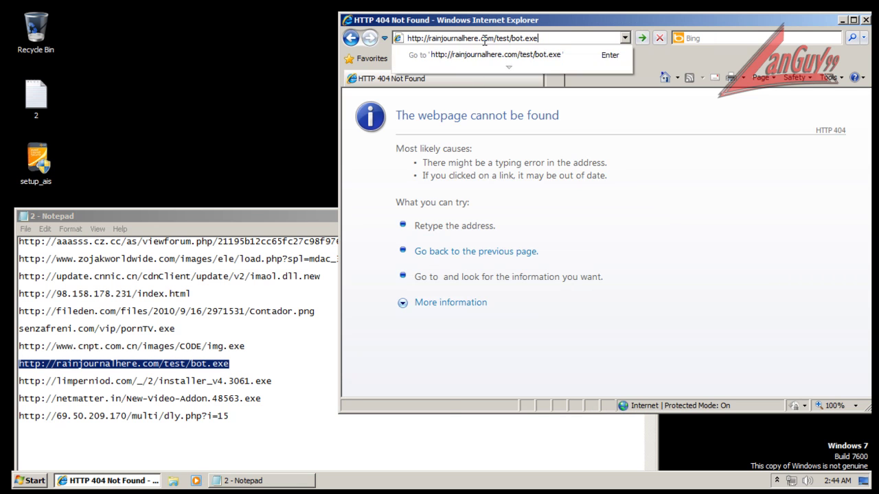
key("Return")
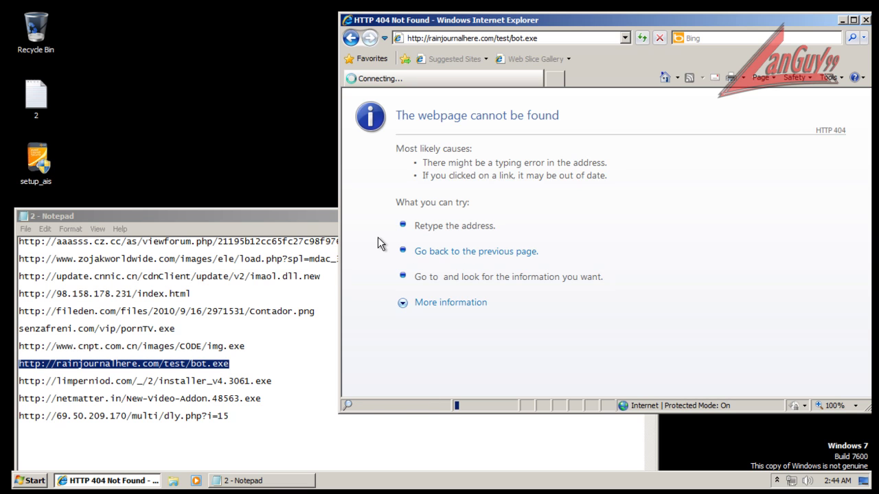
left_click(274, 376)
key("shift+Home")
key("ctrl+c")
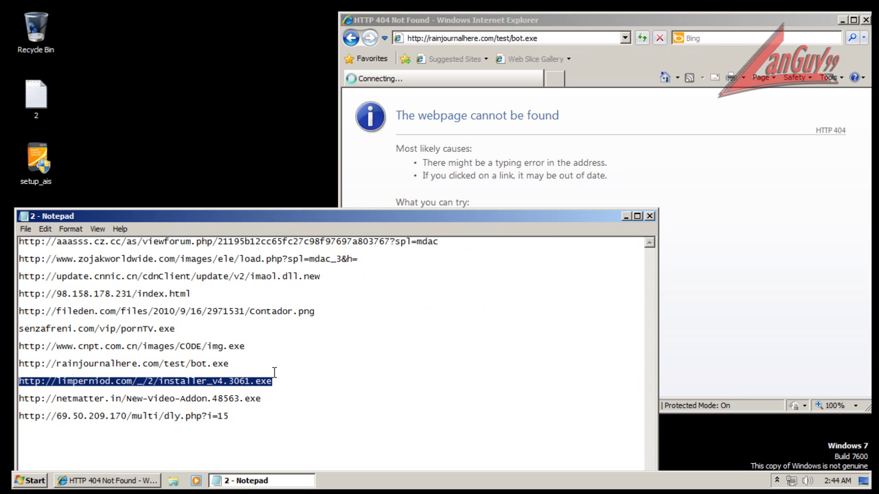
left_click(559, 81)
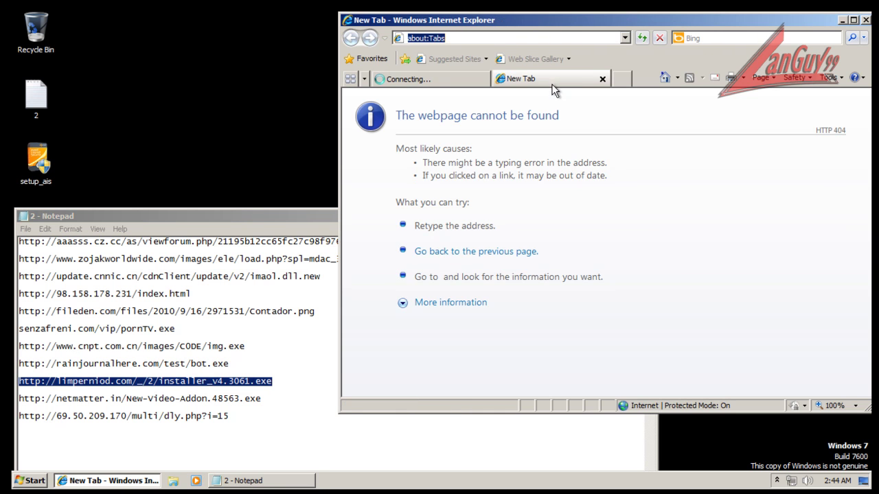
key("ctrl+v")
key("Return")
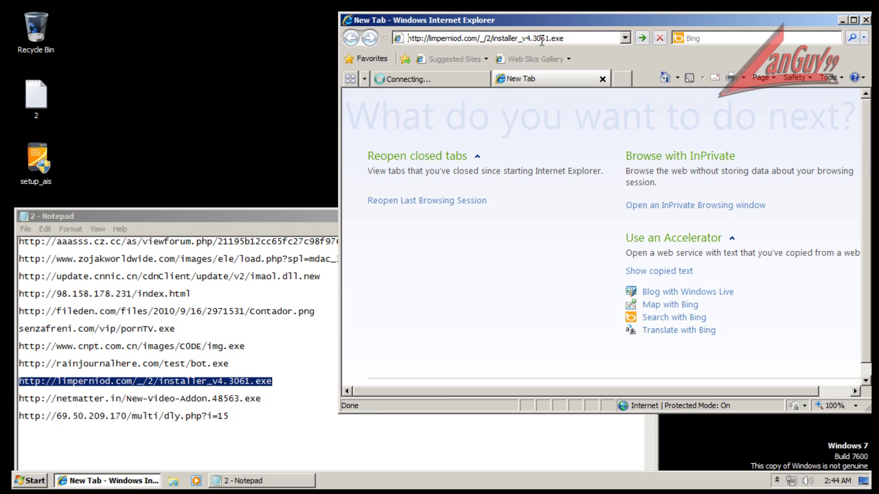
left_click(435, 251)
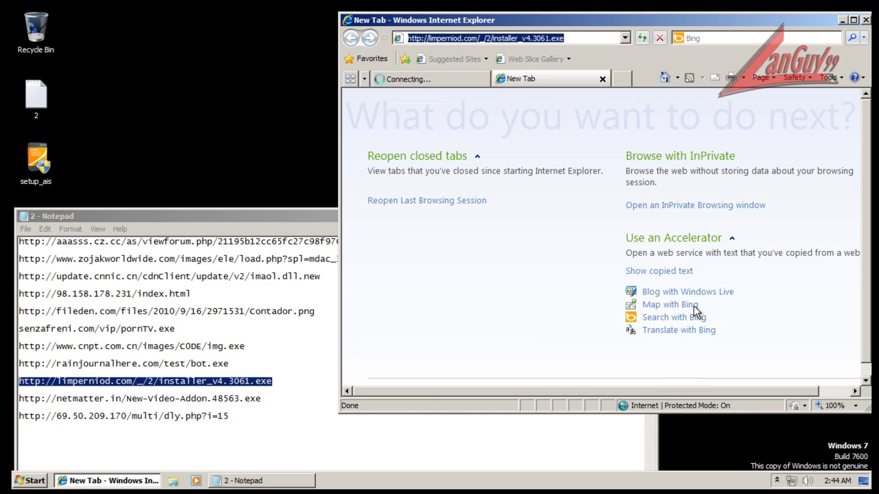
left_click(861, 316)
left_click(266, 399)
key("shift+Home")
key("ctrl+c")
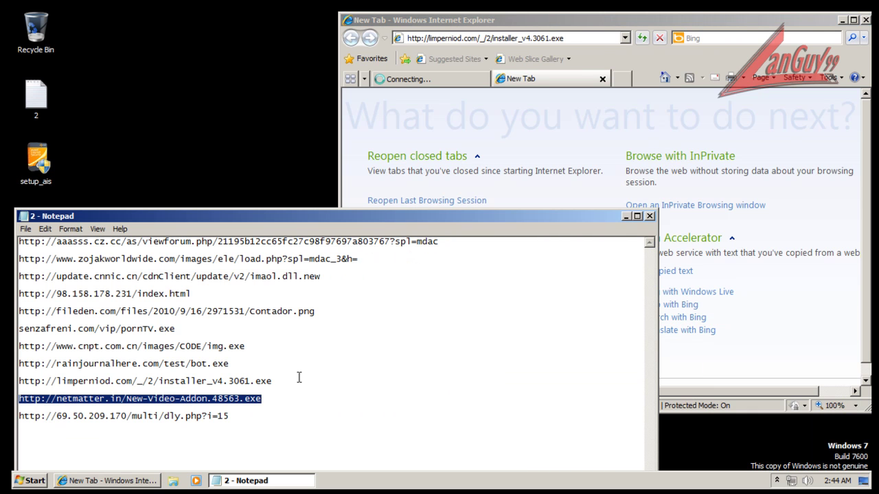
left_click(587, 40)
key("ctrl+a")
key("ctrl+v")
key("Return")
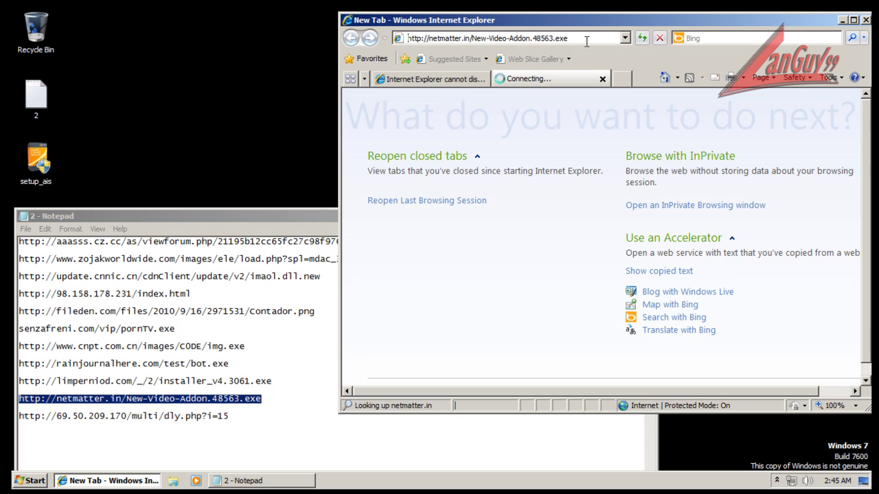
left_click(465, 78)
left_click(488, 37)
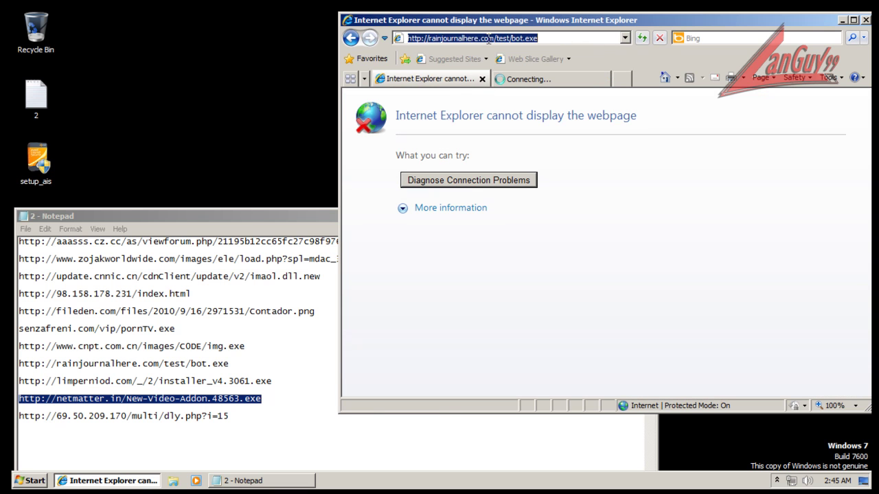
key("Return")
left_click(534, 79)
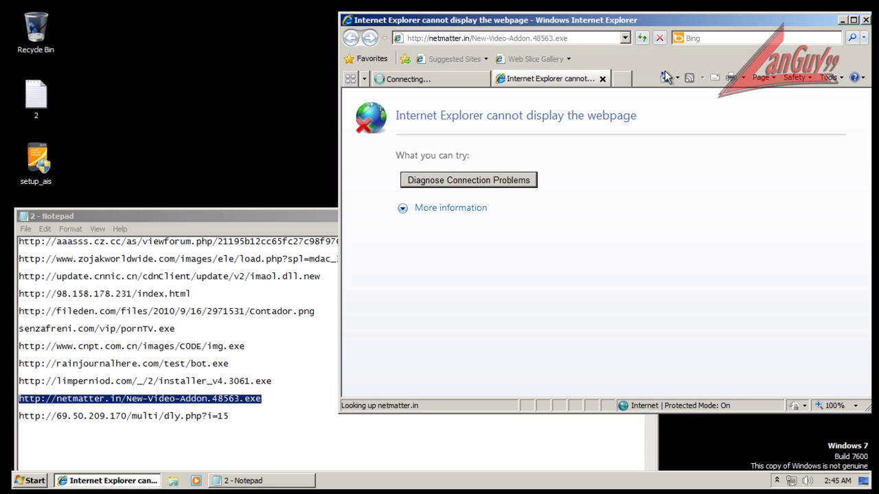
left_click(839, 77)
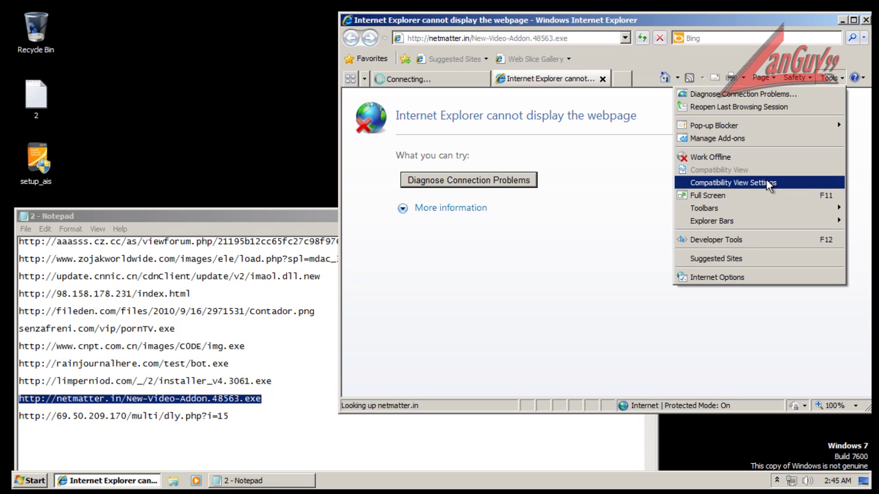
left_click(728, 278)
left_click(513, 49)
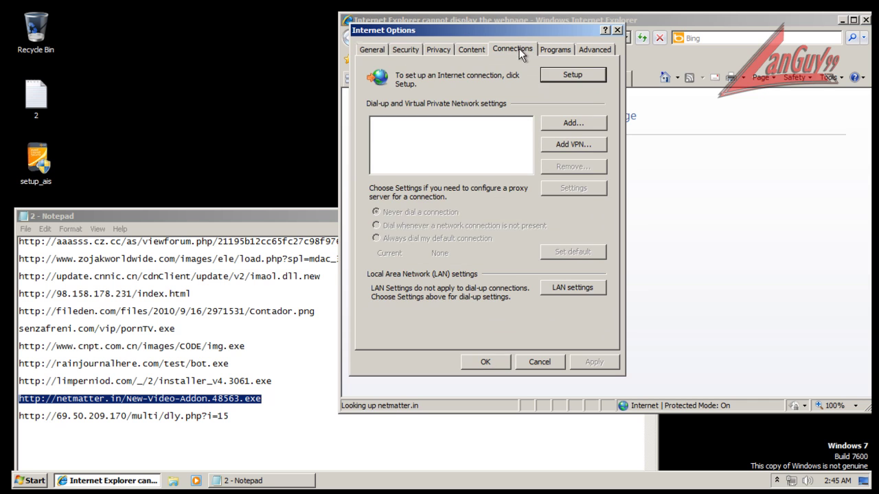
left_click(569, 287)
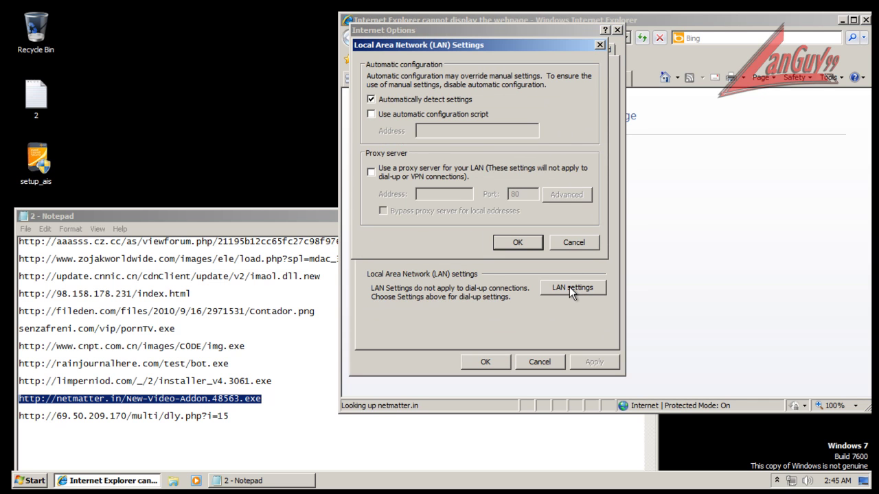
left_click(574, 243)
left_click(540, 362)
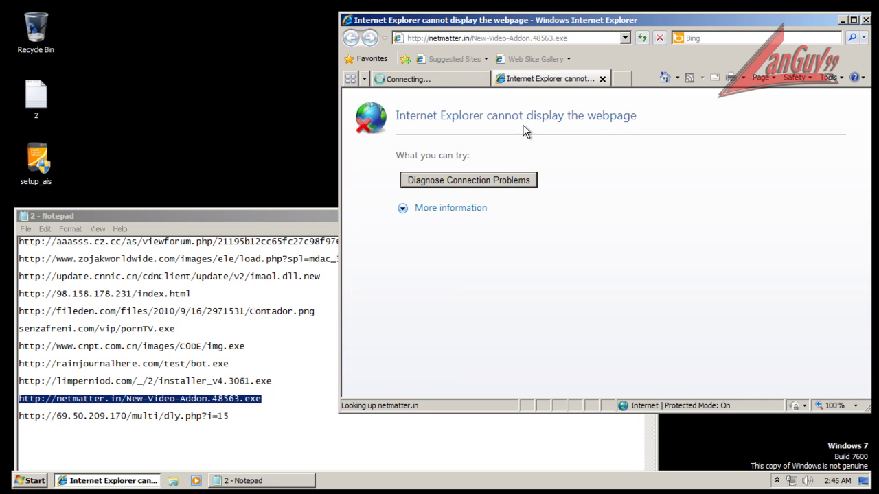
left_click(550, 39)
key("Return")
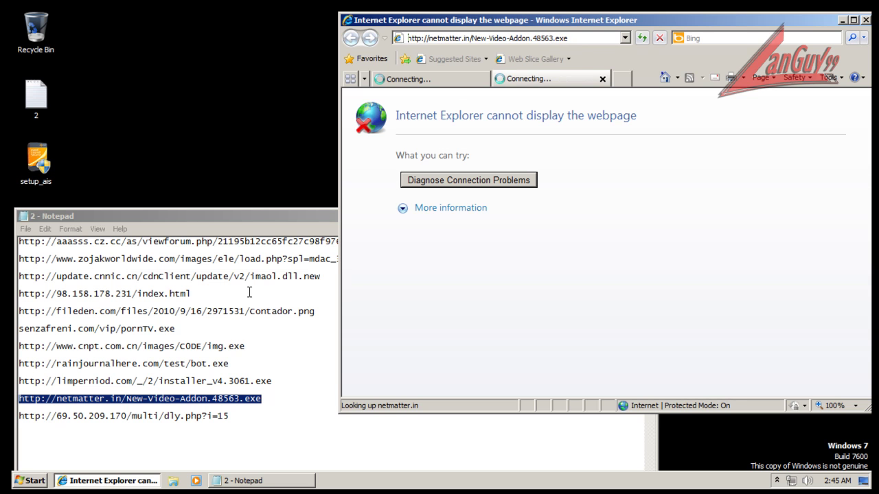
double_click(237, 420)
key("ctrl+c")
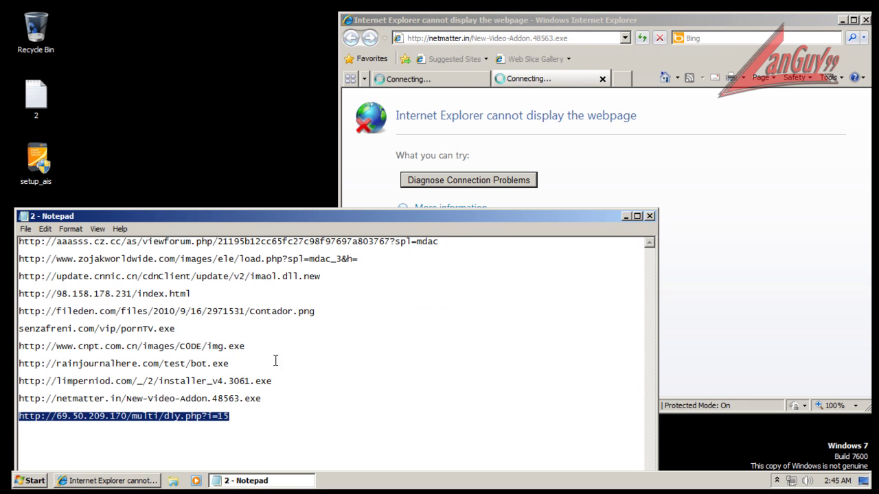
left_click(544, 78)
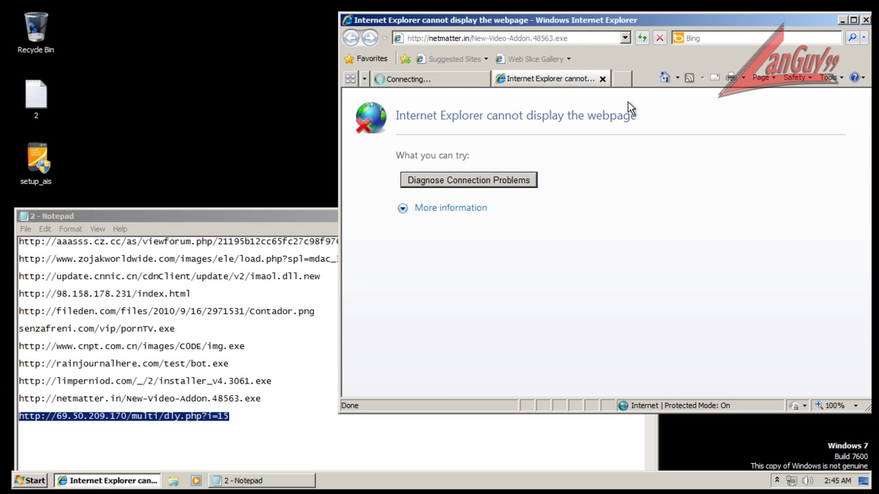
left_click(555, 38)
key("ctrl+v")
key("Return")
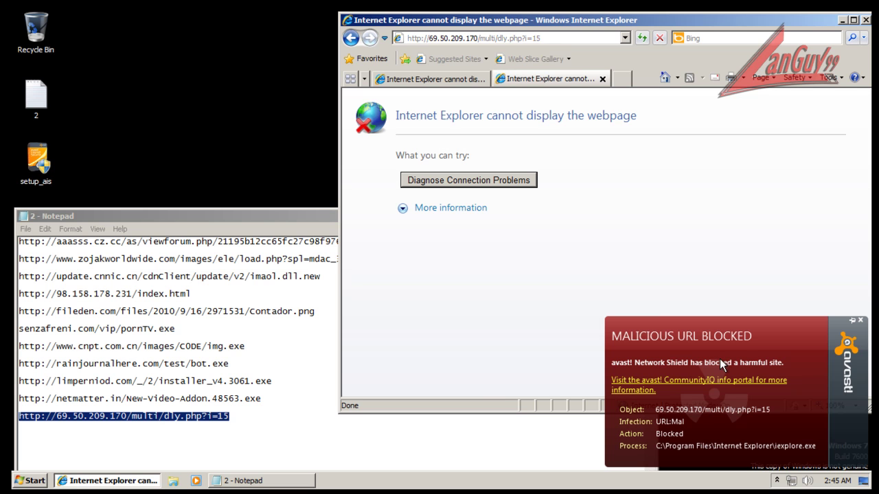
left_click(861, 320)
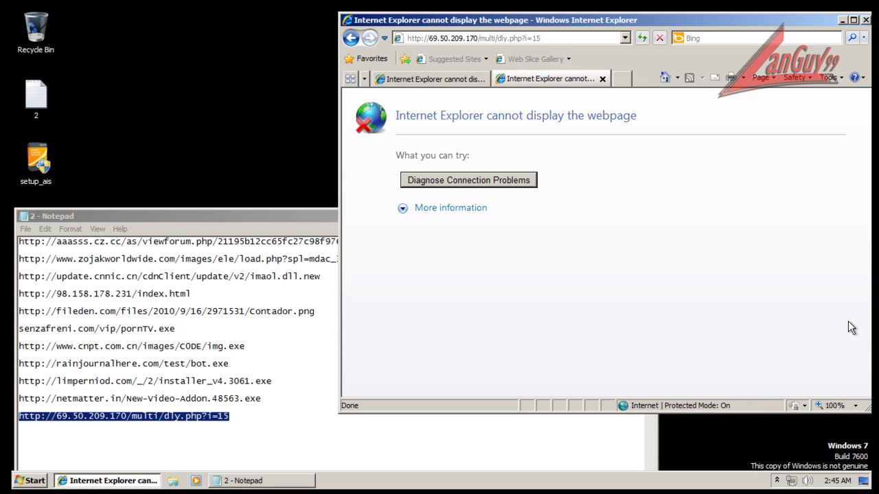
left_click(458, 77)
left_click(484, 79)
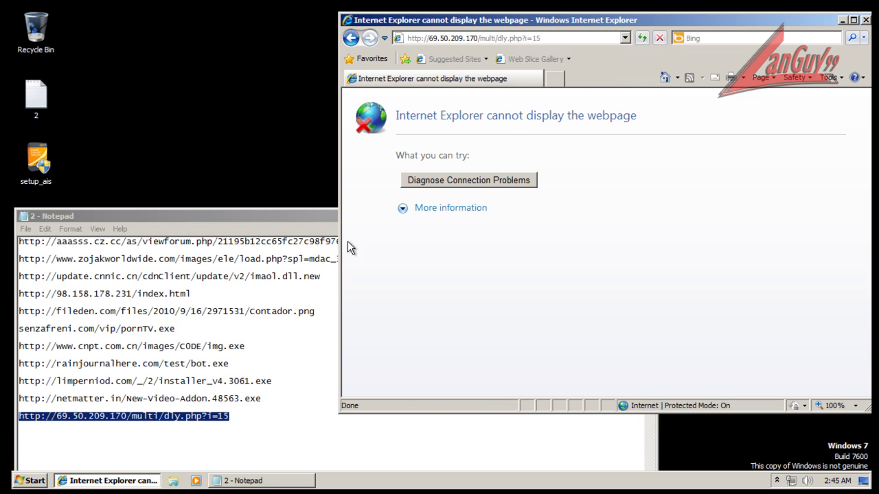
left_click(322, 309)
key("shift+Home")
key("ctrl+c")
left_click(526, 45)
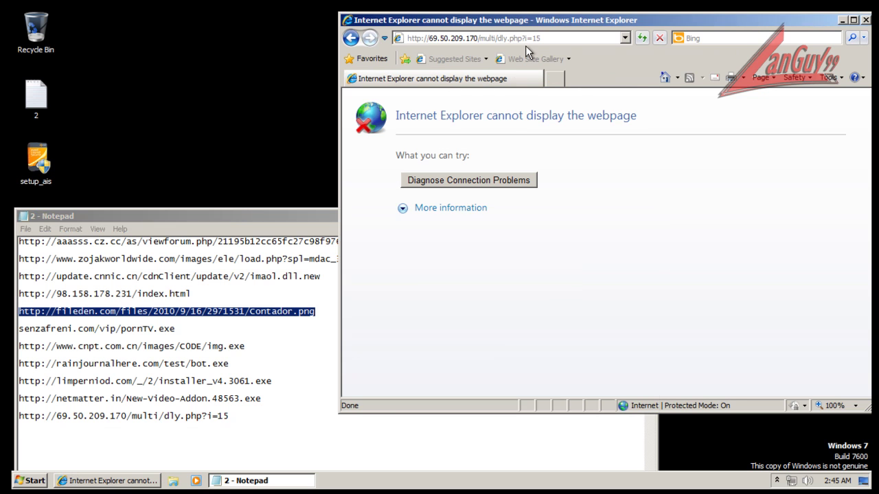
left_click(525, 39)
key("ctrl+v")
key("Return")
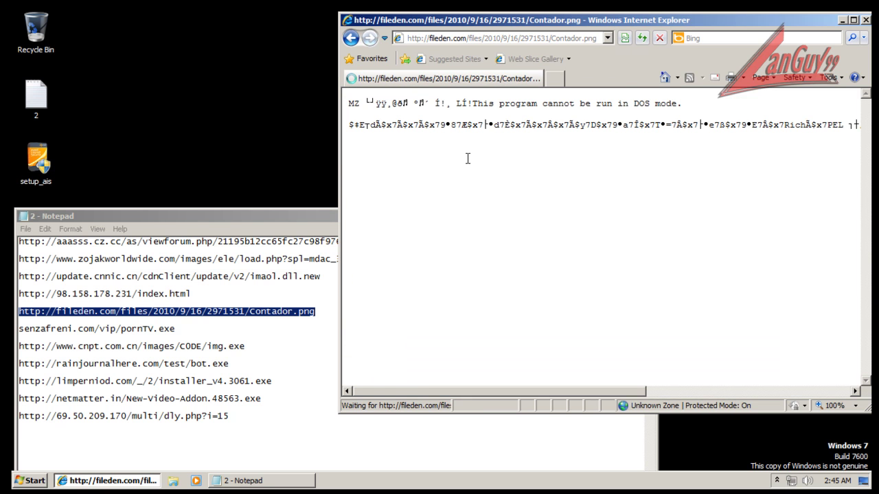
Close the Notepad URL list and start Task Manager.
left_click(296, 218)
left_click(648, 217)
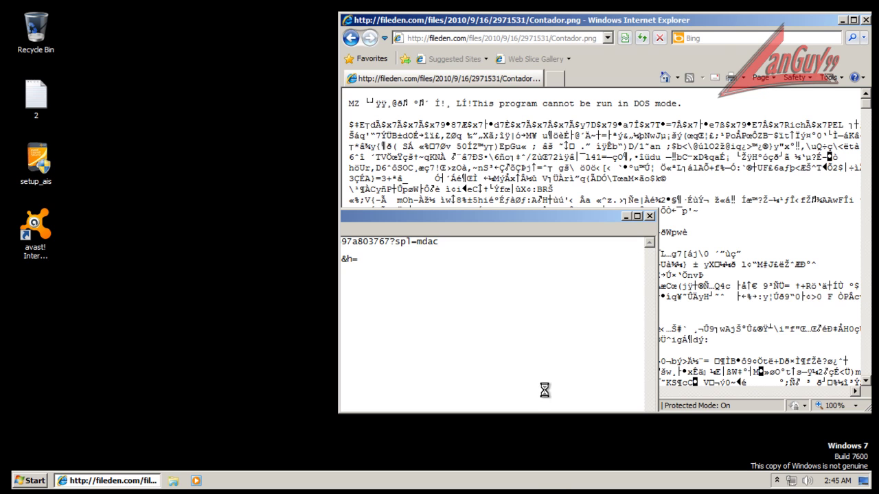
right_click(547, 485)
left_click(568, 443)
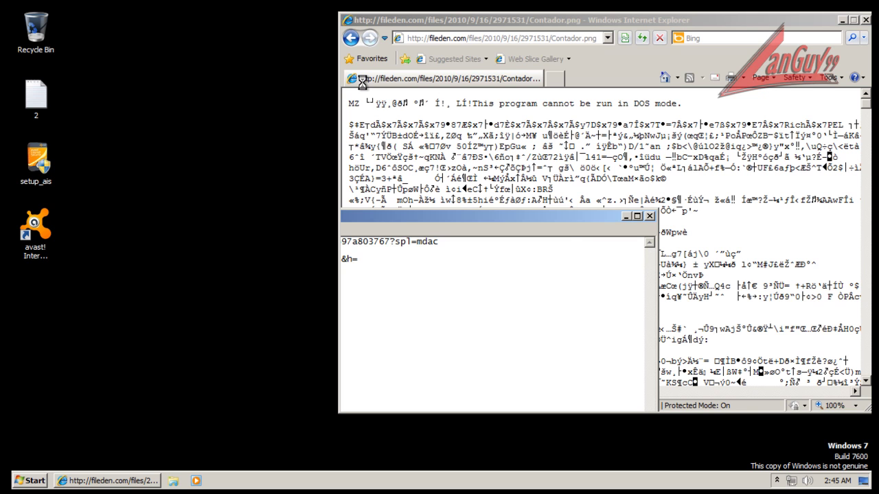
Open avast! Internet Security, check its current status summary, and go to the Scan Now page.
left_click(778, 481)
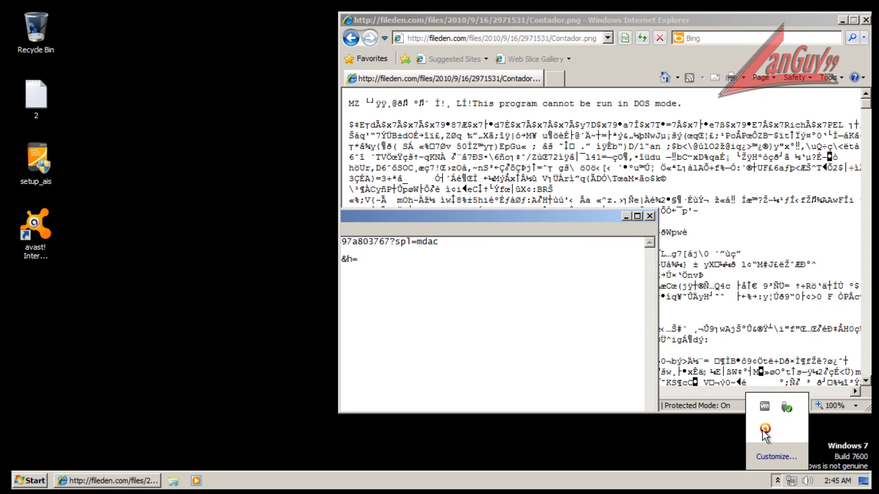
left_click(764, 430)
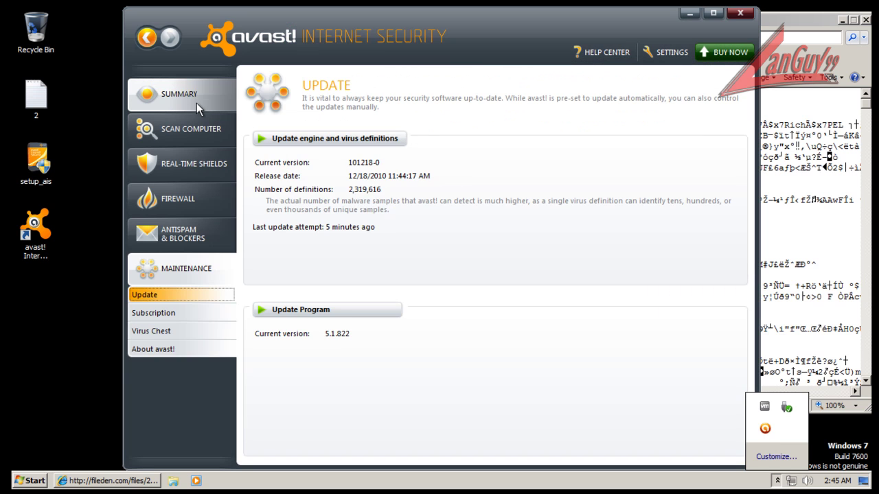
left_click(204, 103)
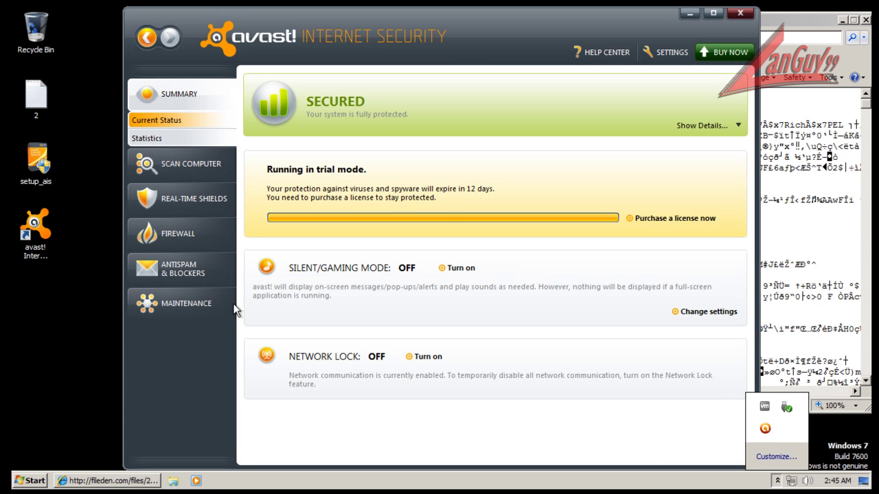
left_click(191, 165)
End the unresponsive Internet Explorer task through Task Manager, choosing to close the program, and close Task Manager.
left_click(120, 481)
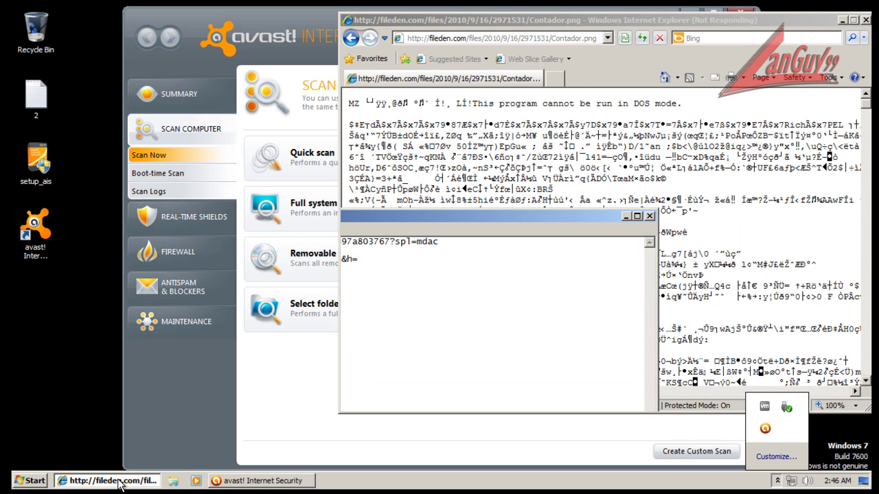
right_click(120, 482)
key("ctrl+shift+Escape")
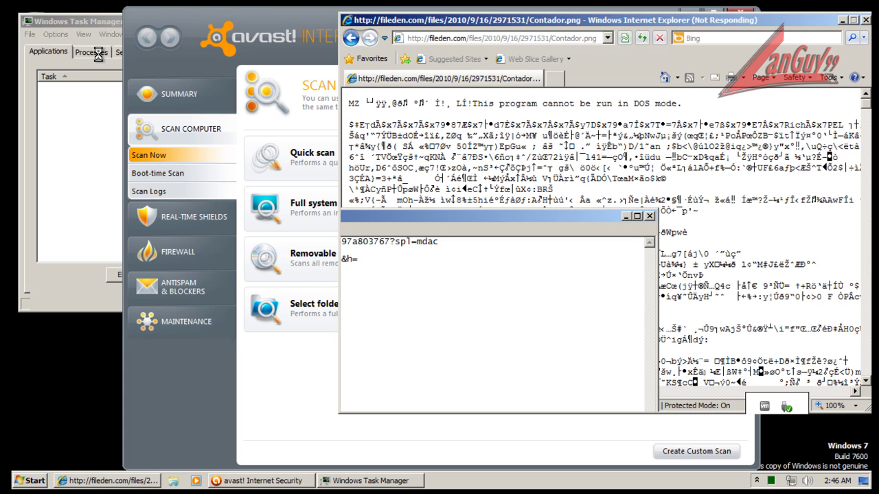
left_click(864, 20)
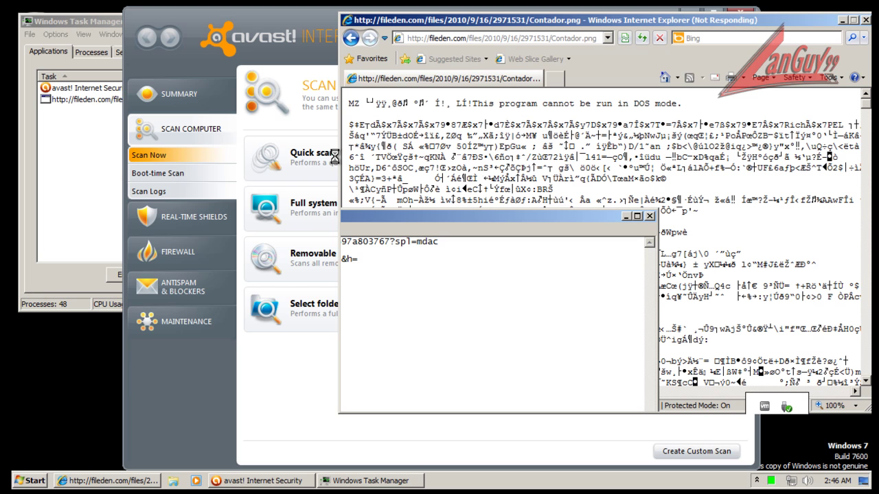
left_click(100, 99)
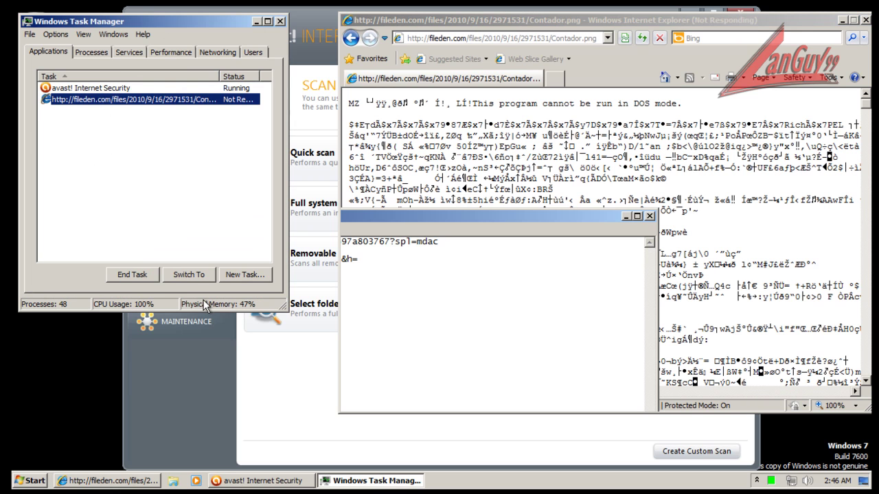
left_click(145, 277)
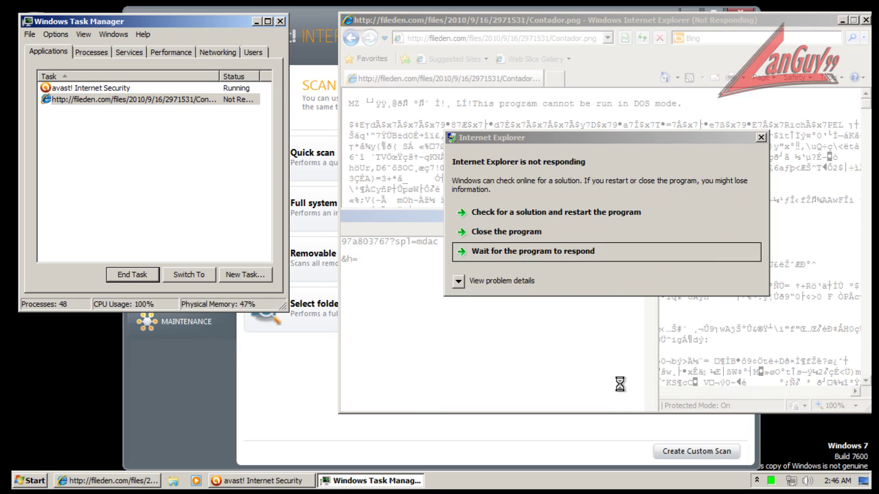
left_click(536, 236)
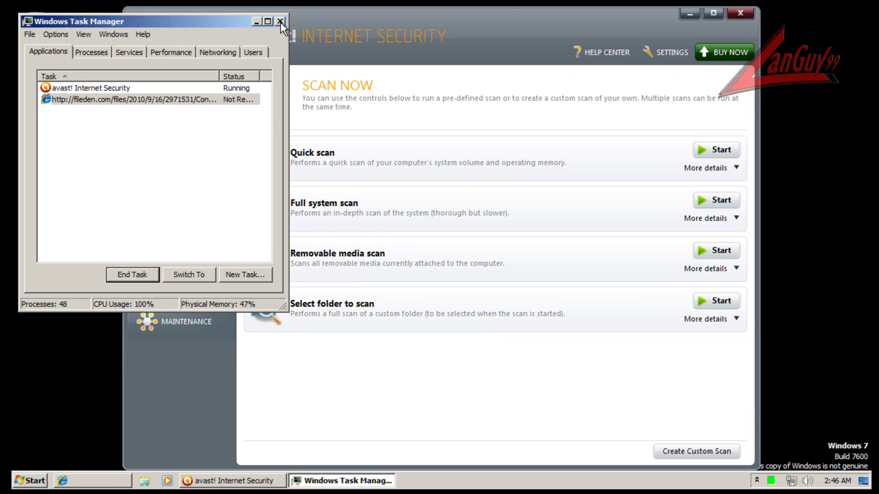
left_click(280, 22)
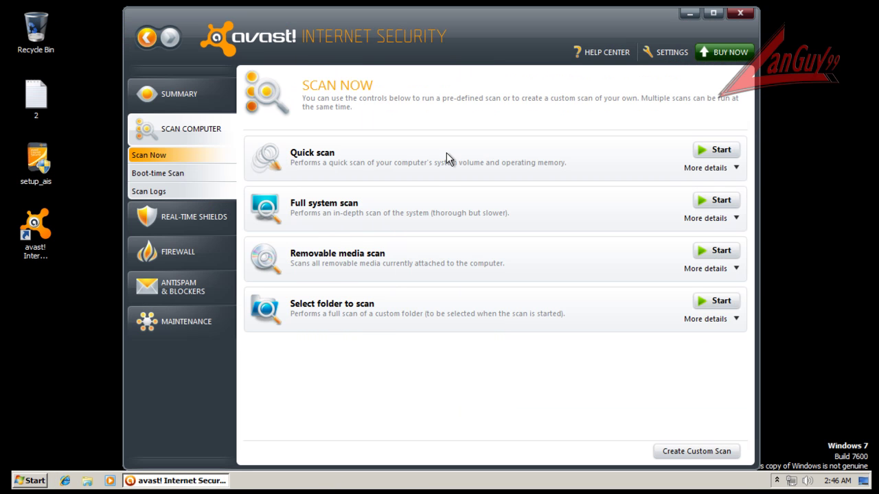
Reopen Task Manager and list the running processes from all users.
right_click(738, 482)
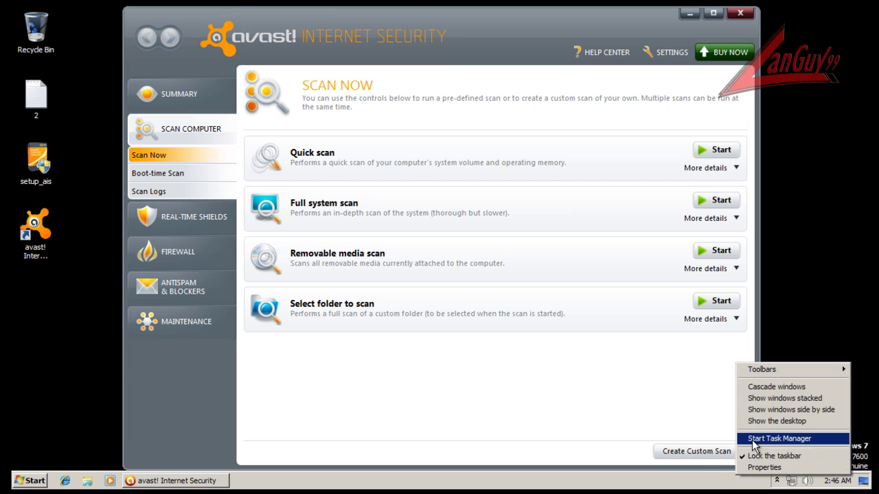
left_click(769, 438)
left_click(90, 53)
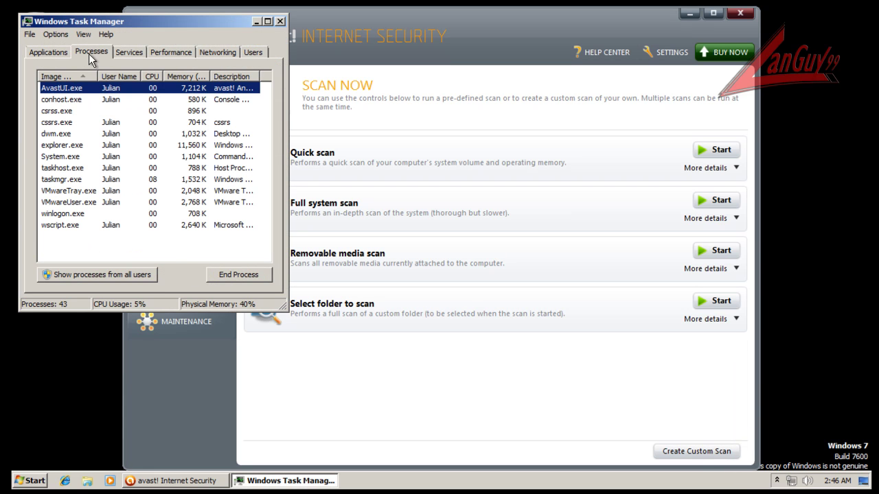
left_click(139, 271)
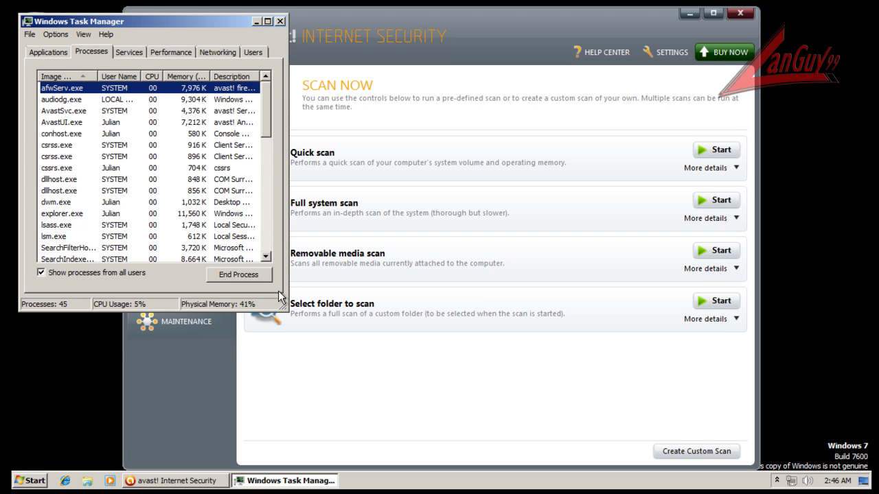
Enlarge Task Manager, widen the process descriptions and sort by them, examine the processes including cssrs.exe and System.exe, and close it.
left_click(226, 168)
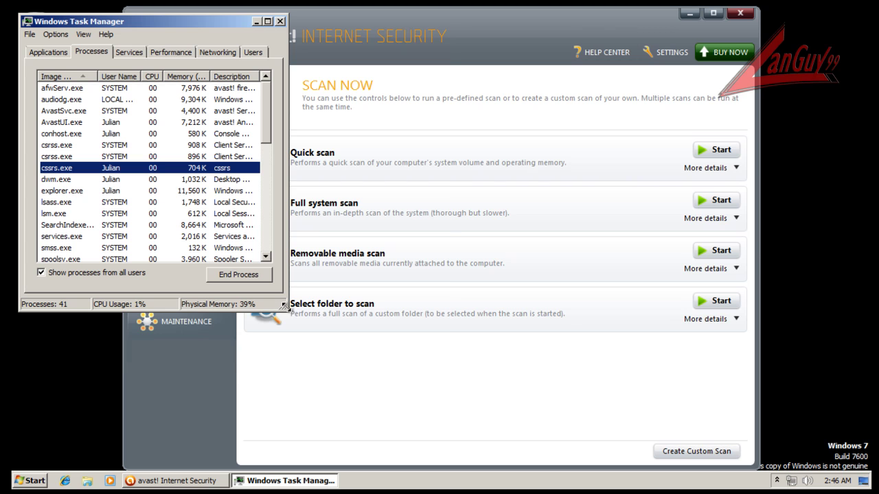
left_click_drag(285, 307, 447, 373)
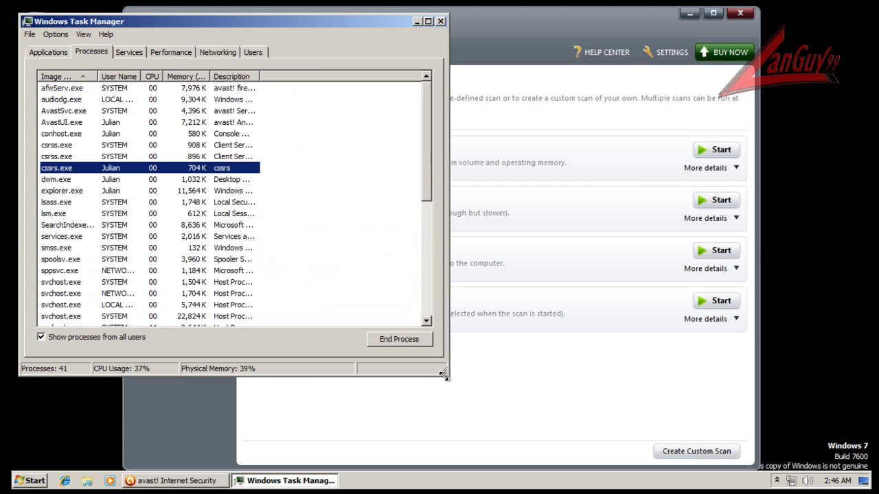
double_click(259, 74)
left_click(281, 75)
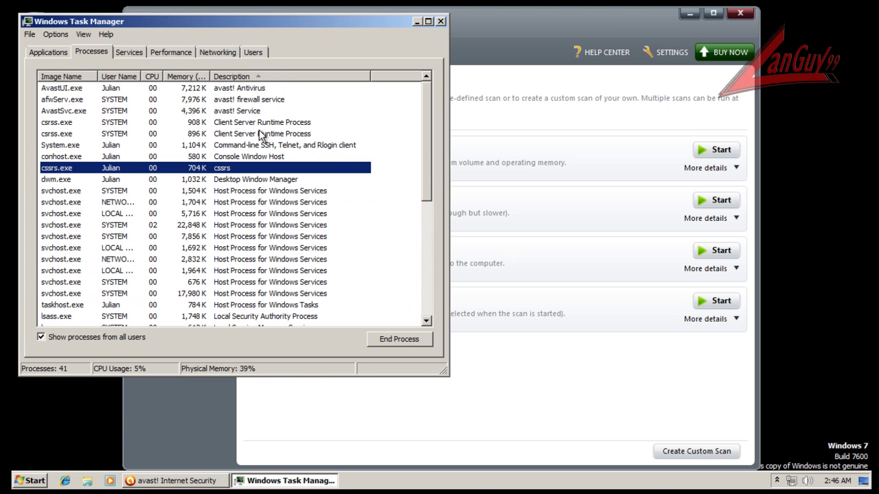
scroll(260, 206, "down", 5)
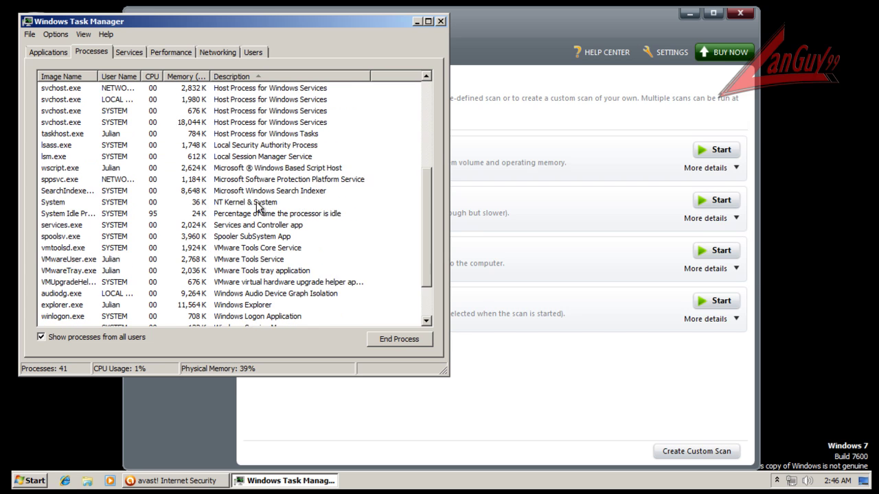
scroll(275, 240, "down", 1)
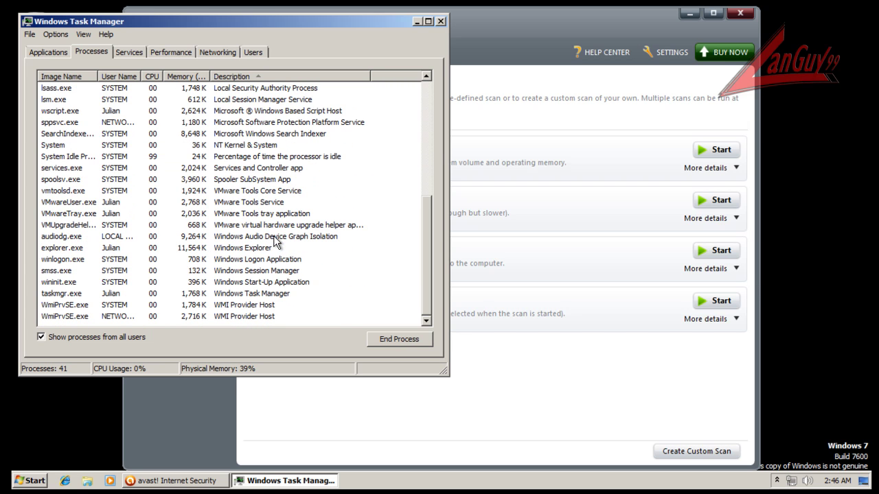
scroll(272, 254, "up", 7)
left_click(213, 146)
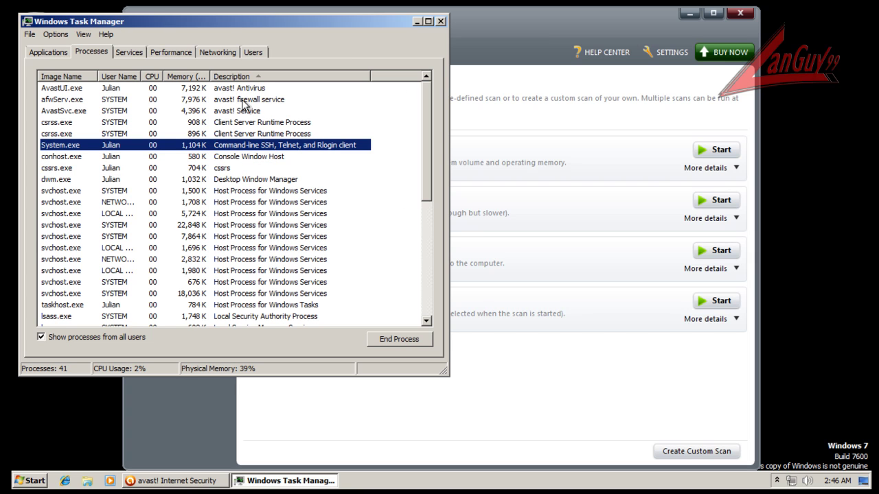
left_click(440, 21)
Expand the details of the full system scan, run it, and show its results.
left_click(707, 217)
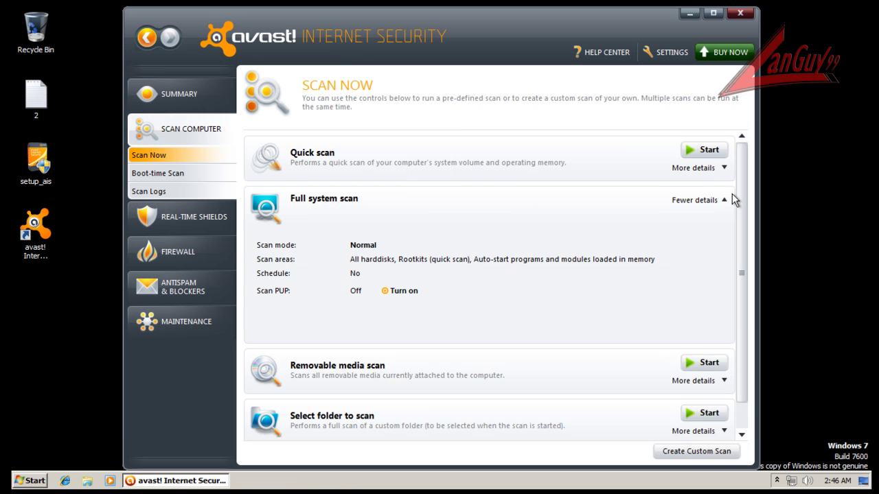
left_click(721, 199)
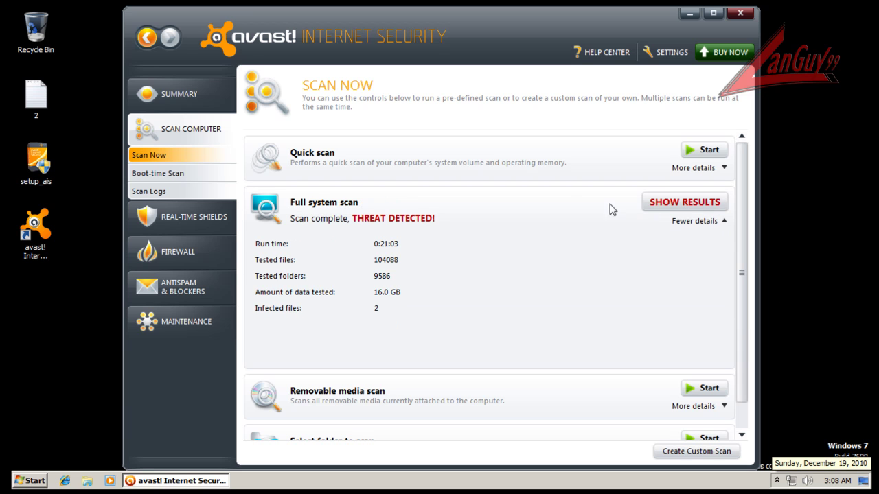
left_click(658, 206)
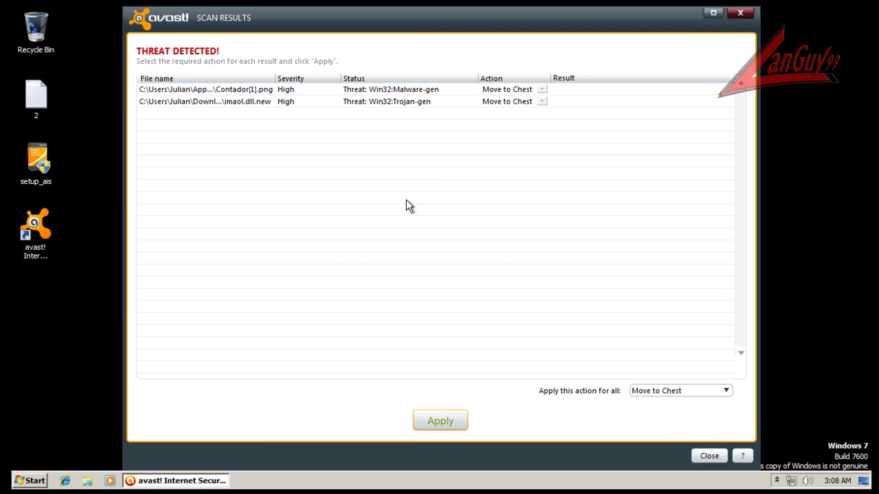
Widen the file name column in the scan results and examine the paths and severity of the detected files.
left_click_drag(274, 83, 369, 83)
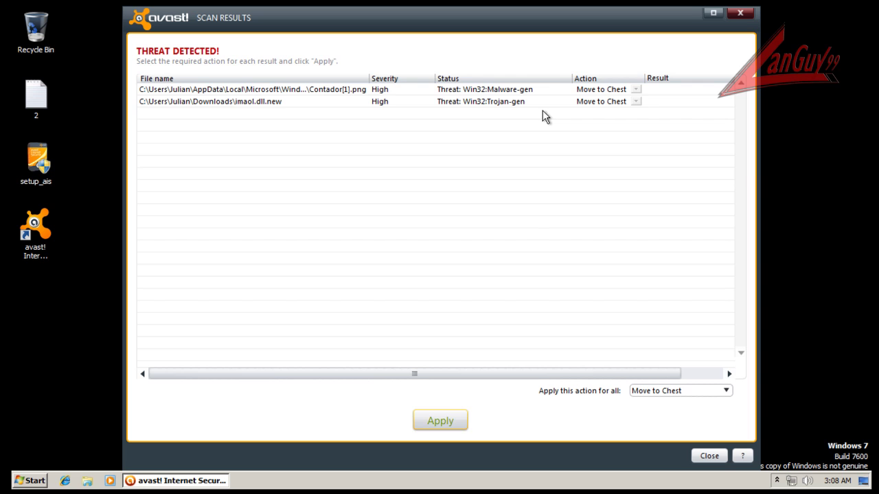
left_click(271, 104)
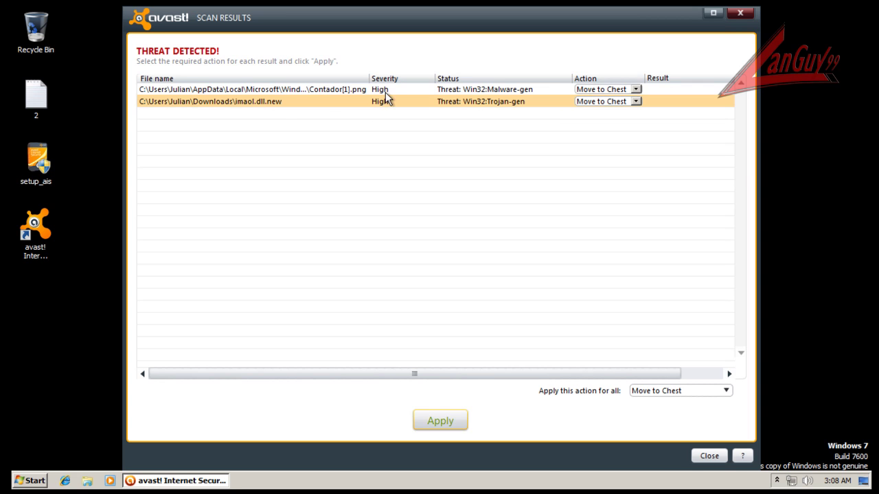
left_click(375, 79)
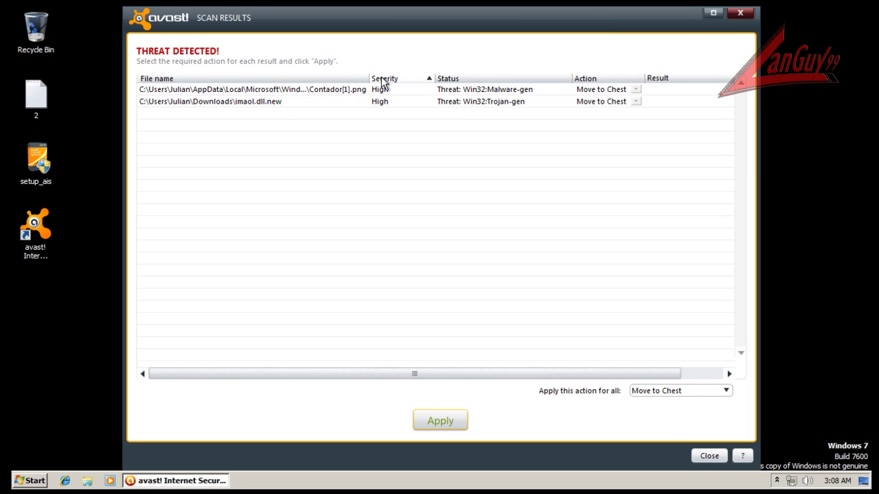
left_click_drag(370, 76, 550, 79)
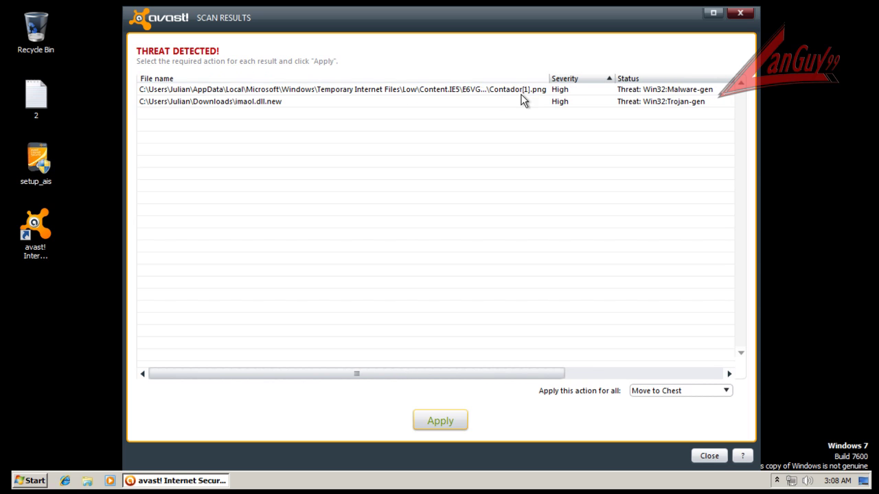
left_click(524, 90)
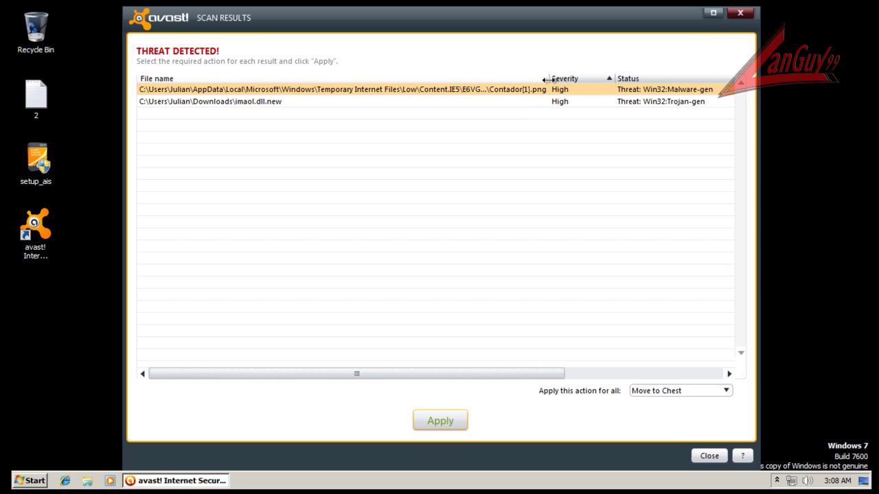
Apply Move to Chest to both detected files and close the results, declining the boot-time scan and restart.
left_click_drag(550, 79, 427, 78)
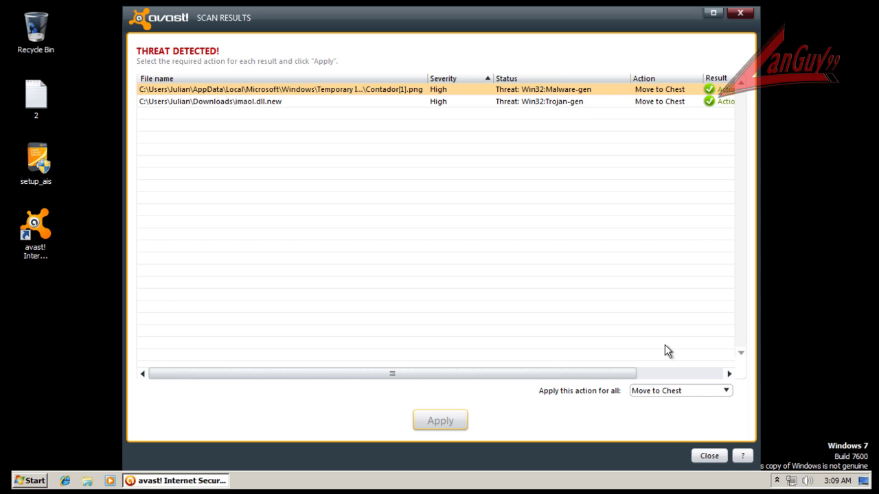
left_click(709, 456)
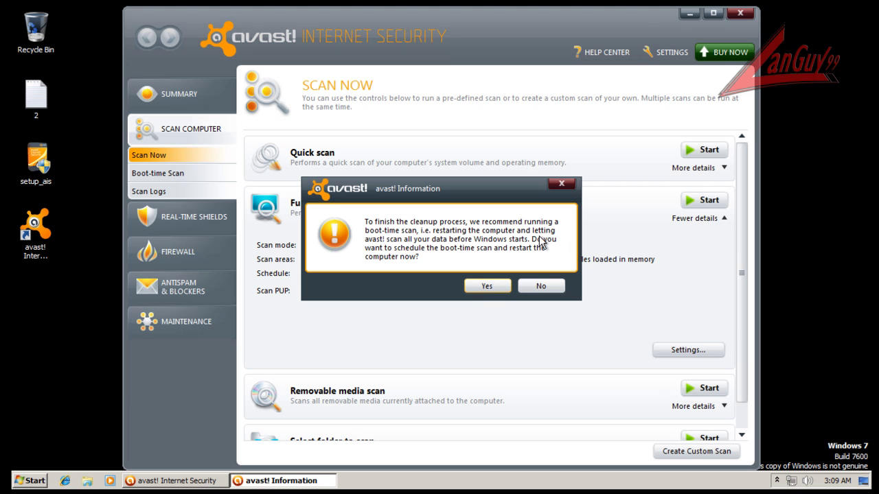
left_click(541, 287)
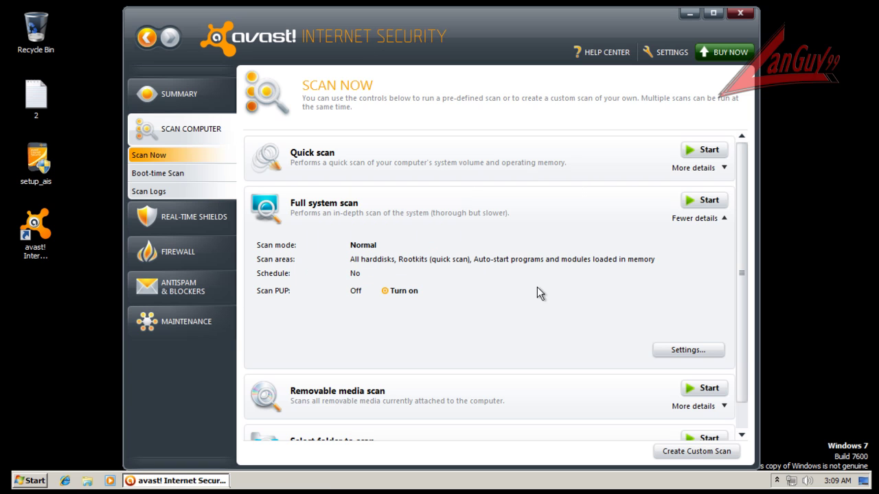
Close avast!, allow CCleaner.exe to modify the network settings in the Behavior Shield question, and close CCleaner after cleaning.
left_click(741, 13)
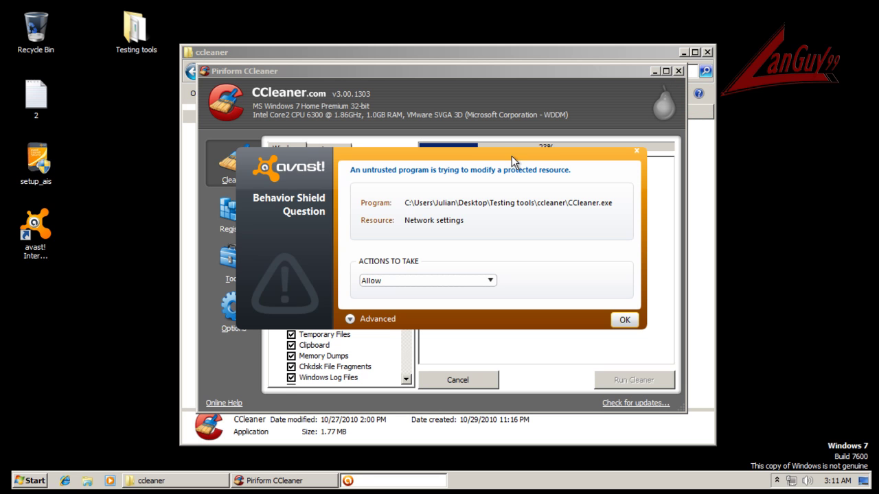
mouse_move(510, 154)
left_mouse_down()
mouse_move(501, 232)
mouse_move(504, 150)
left_mouse_up()
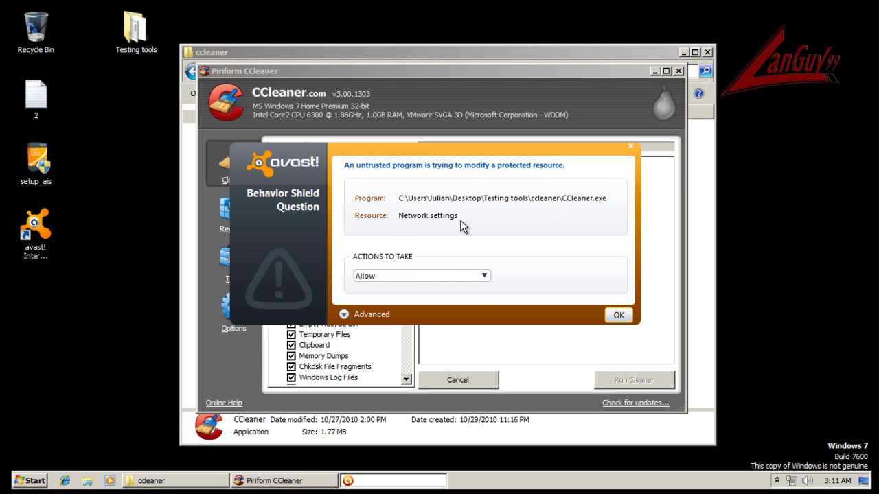
left_click(484, 276)
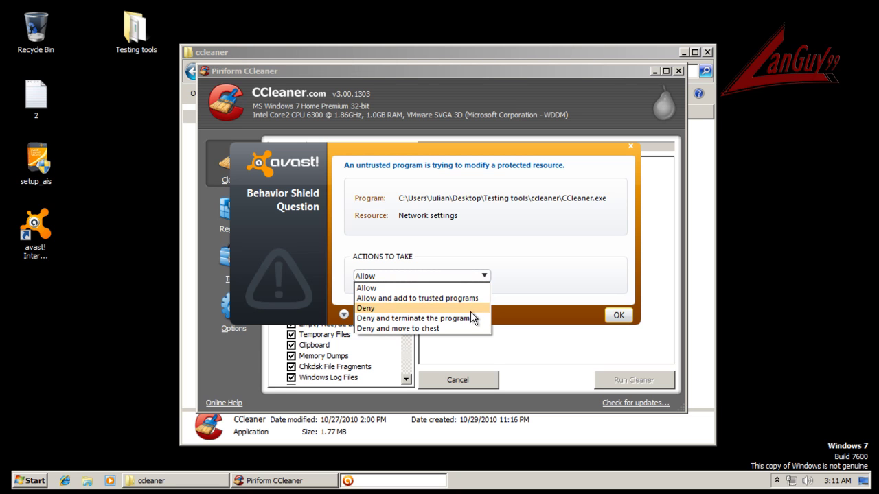
left_click(466, 289)
left_click(619, 316)
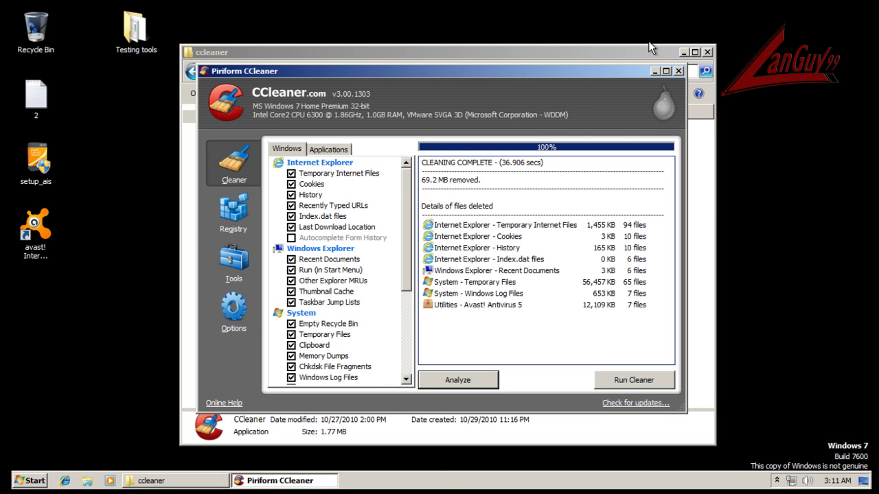
left_click(677, 72)
key("BackSpace")
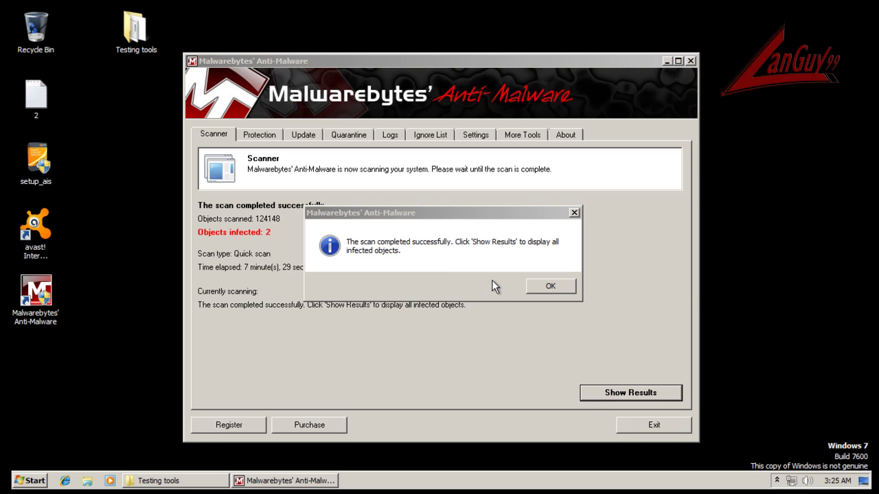
Show the results of the completed Malwarebytes quick scan and widen the window across the desktop.
left_click(554, 286)
left_click(624, 399)
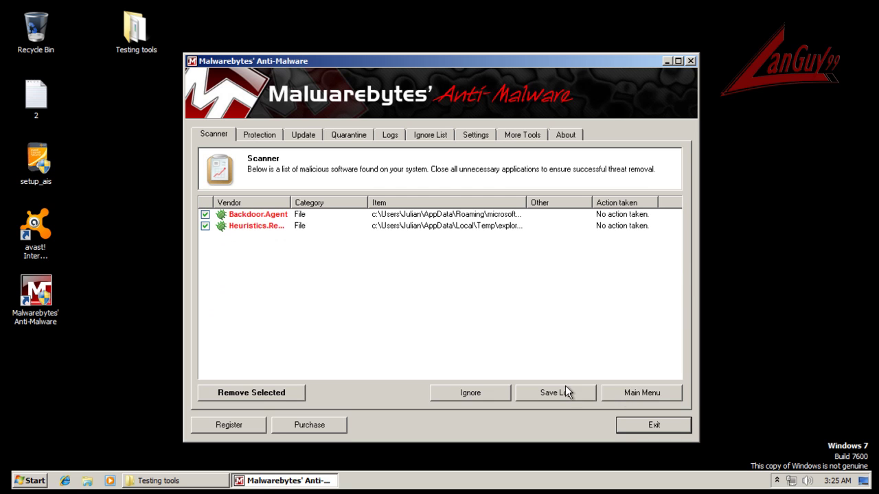
left_click_drag(395, 62, 312, 65)
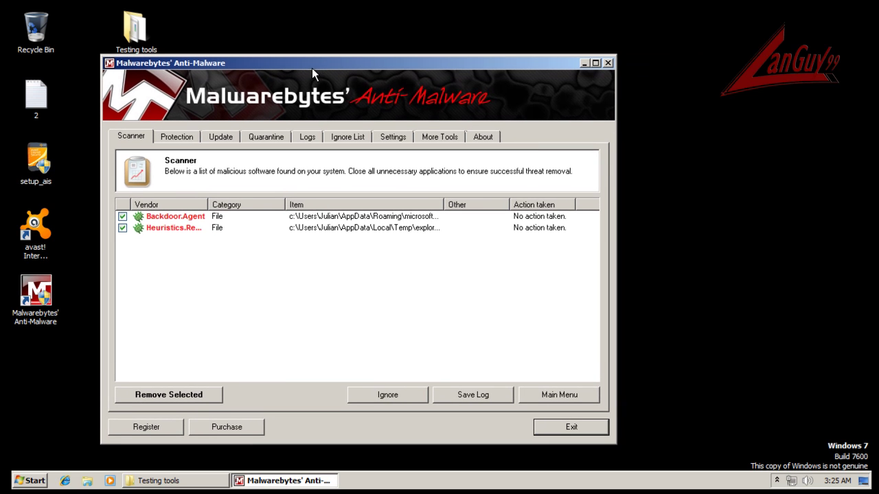
left_click_drag(617, 134, 768, 133)
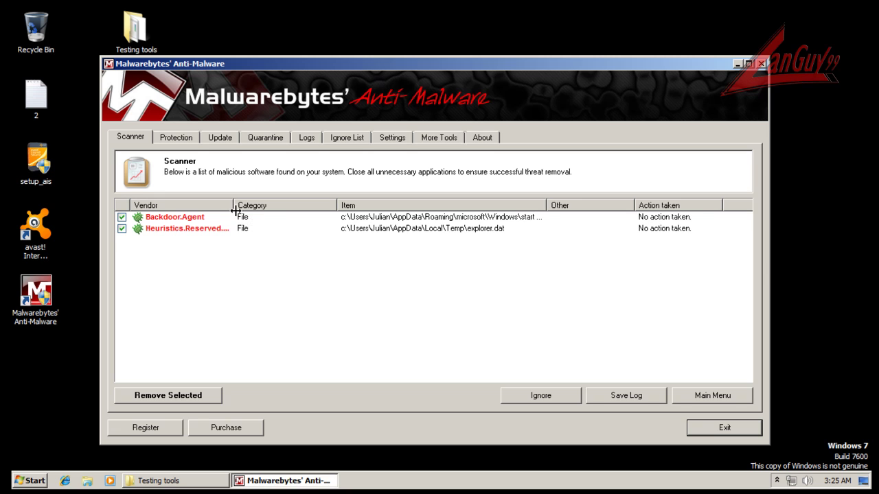
Widen the Vendor and Item columns and examine the full names and paths of both detected files.
left_click_drag(233, 210, 250, 210)
left_click_drag(559, 208, 693, 212)
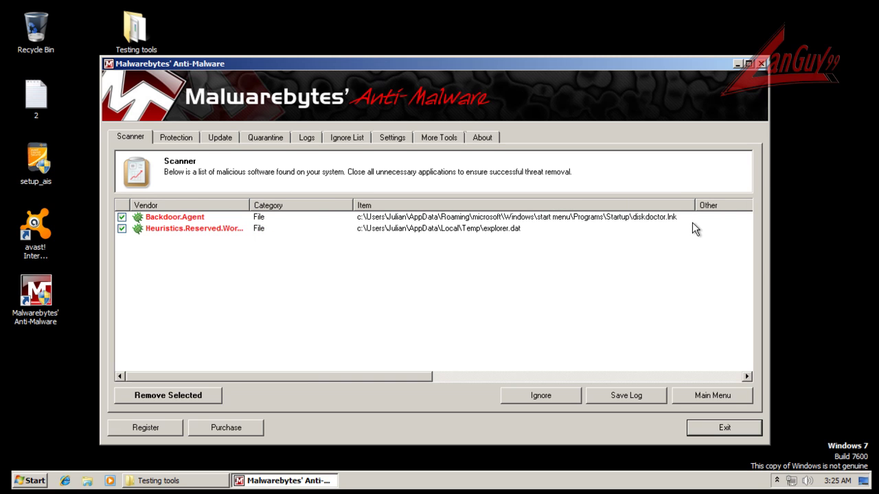
left_click(648, 218)
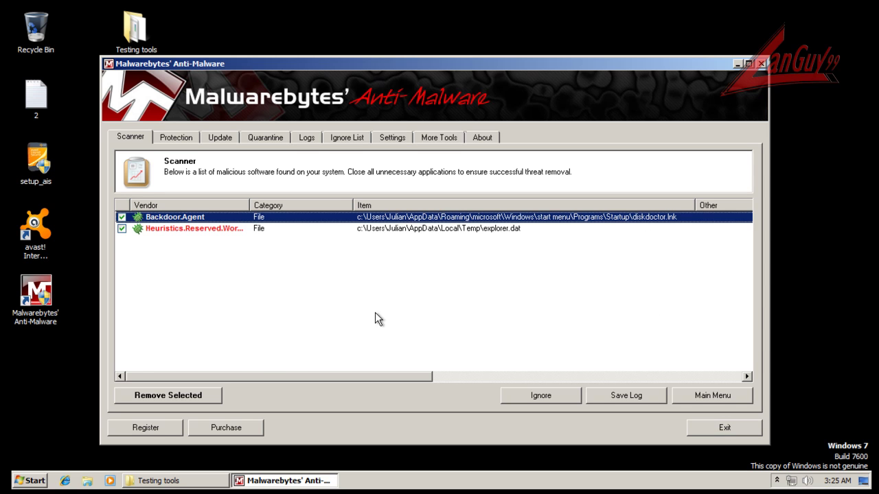
left_click(495, 227)
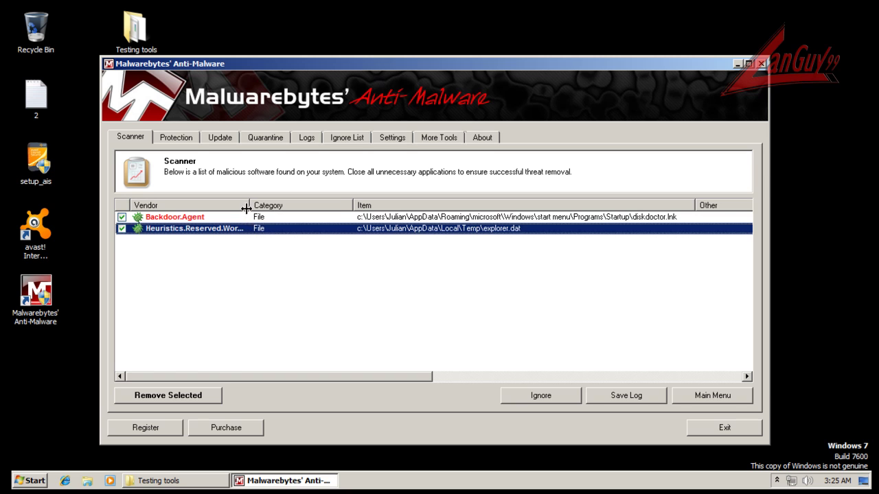
left_click_drag(245, 209, 282, 204)
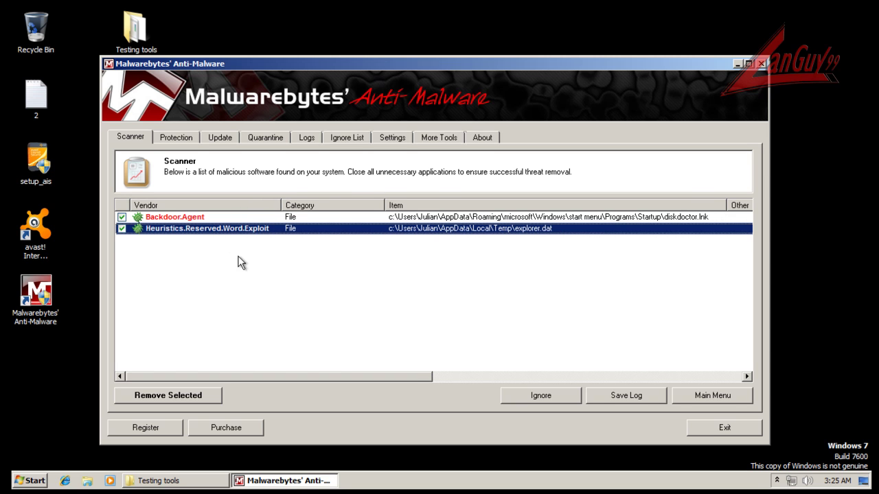
Remove both detected items, allowing mbam.exe and adding it to trusted programs, and decline the restart.
left_click(194, 396)
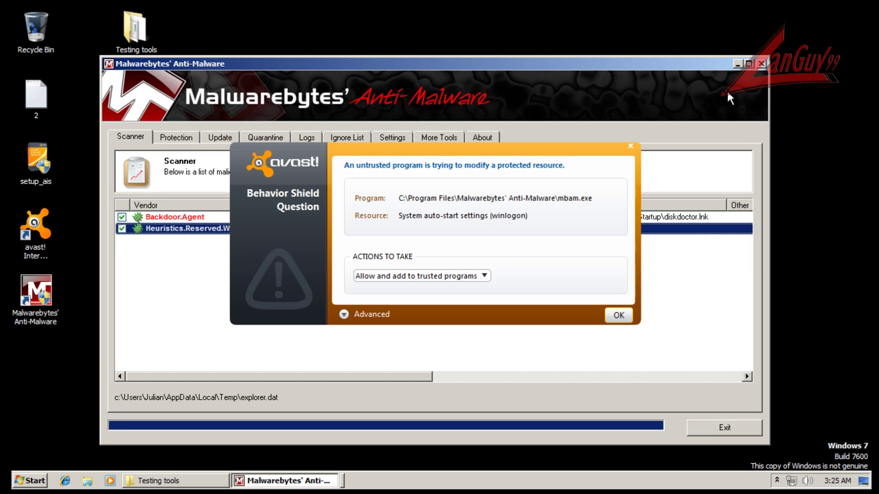
left_click(617, 313)
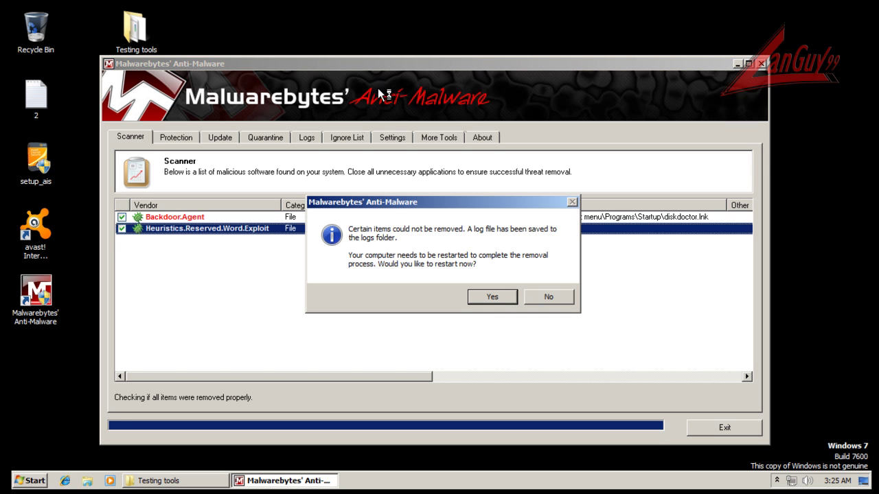
left_click(535, 292)
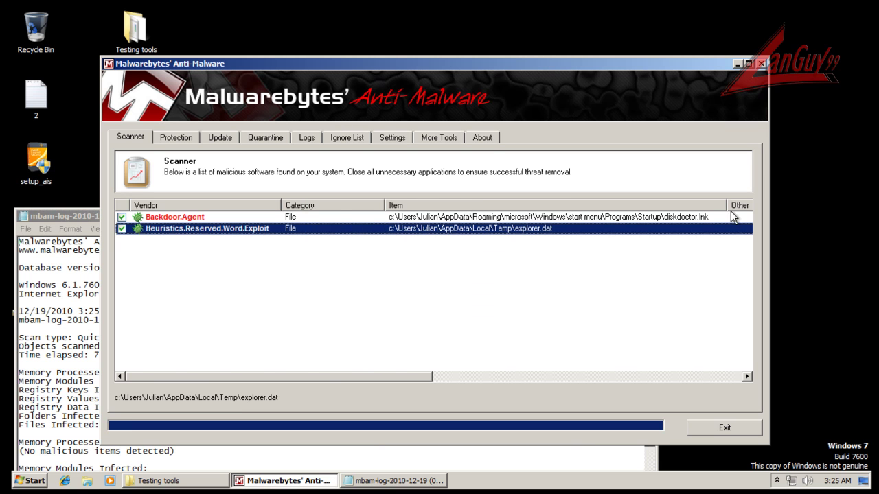
Bring the removal log forward in Notepad and close both the log and Malwarebytes' Anti-Malware.
left_click(83, 217)
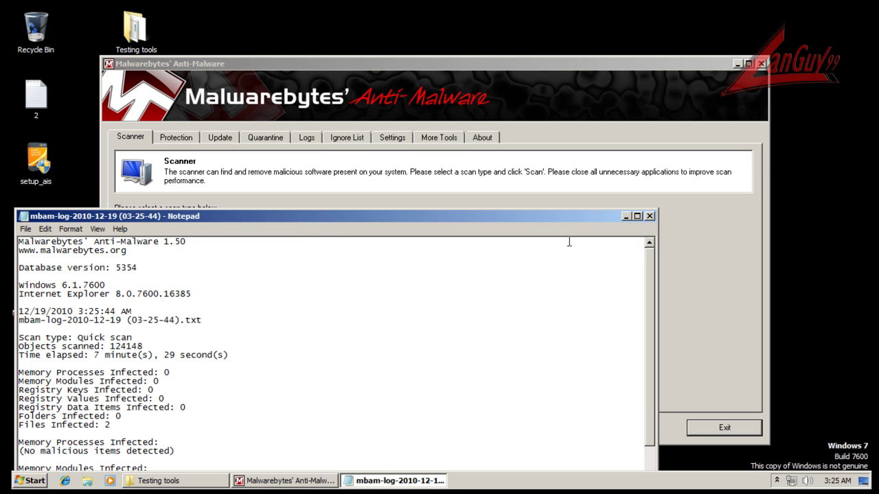
left_click(652, 210)
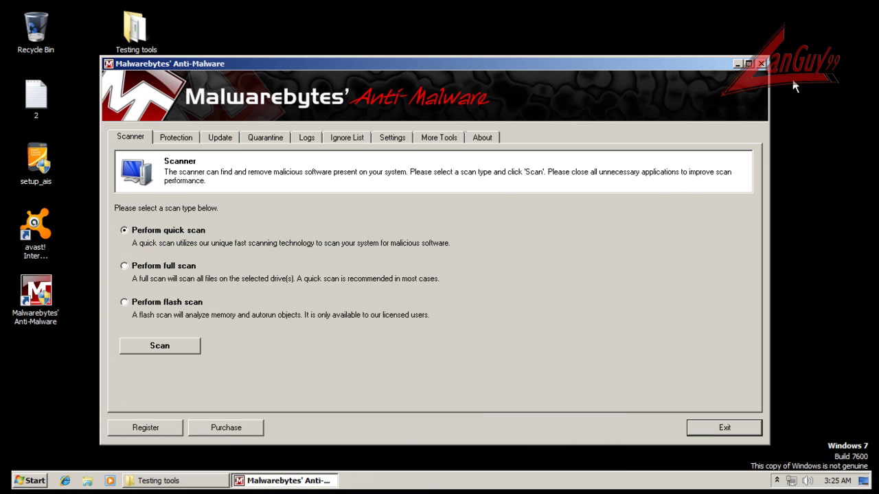
left_click(760, 64)
Run HitmanPro35 from the Testing tools folder on the desktop, allowing it to make changes to the computer.
double_click(134, 28)
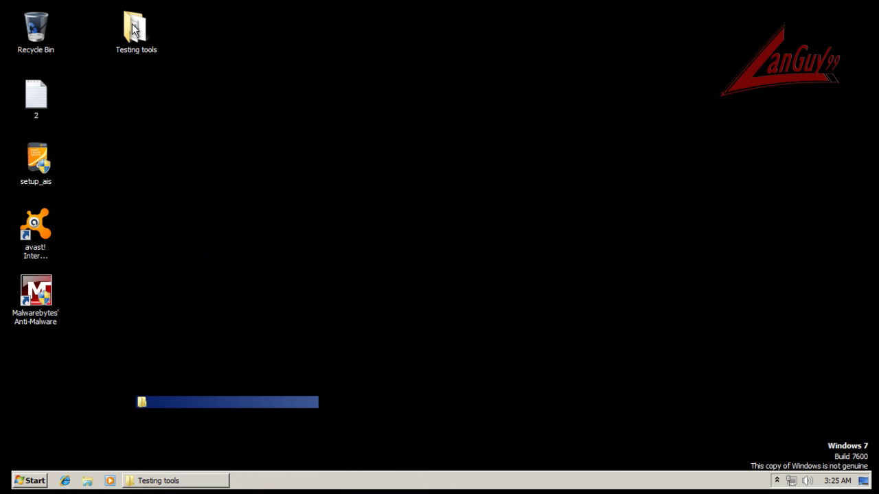
double_click(336, 177)
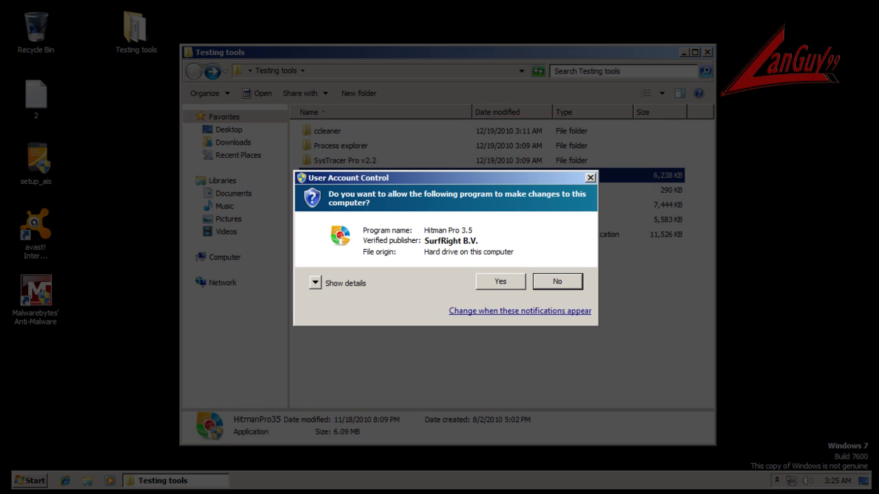
left_click(496, 284)
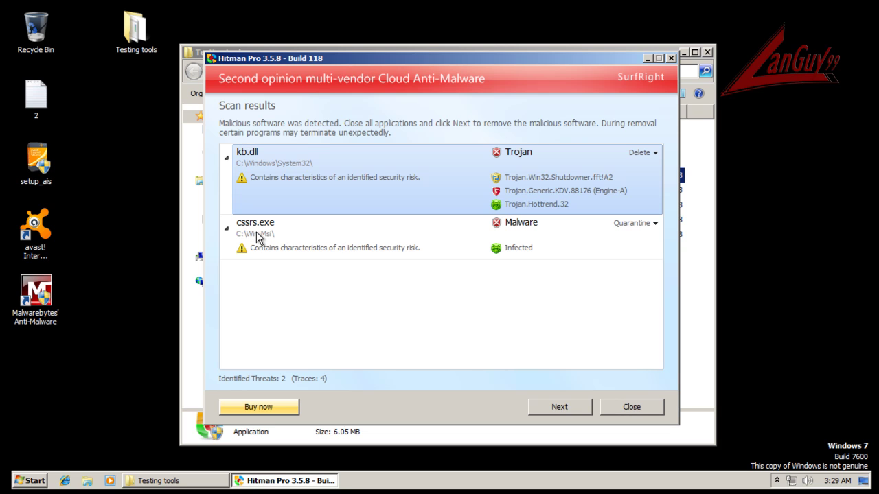
Start Task Manager and open the properties of the cssrs.exe process.
right_click(402, 482)
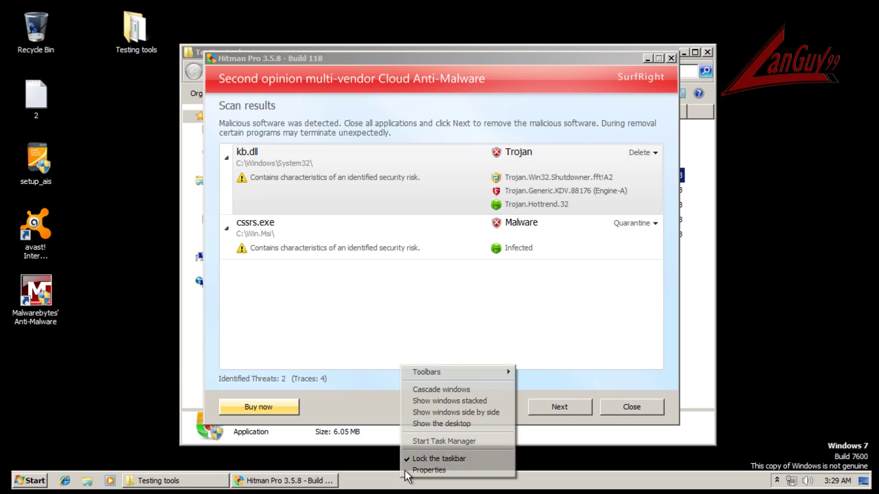
left_click(426, 442)
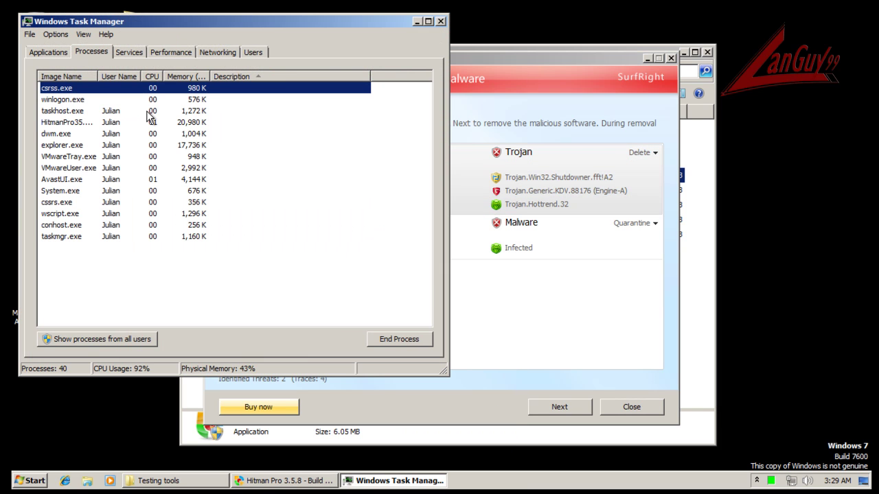
left_click(89, 145)
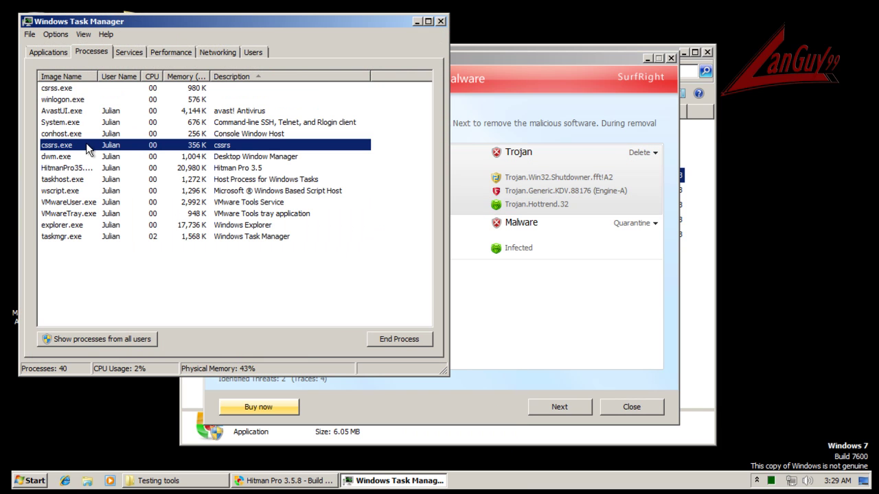
right_click(131, 148)
right_click(129, 144)
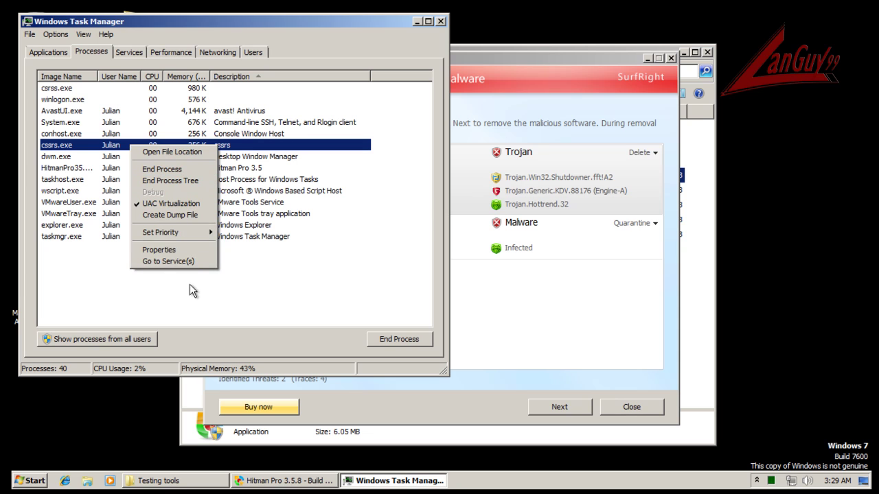
left_click(182, 250)
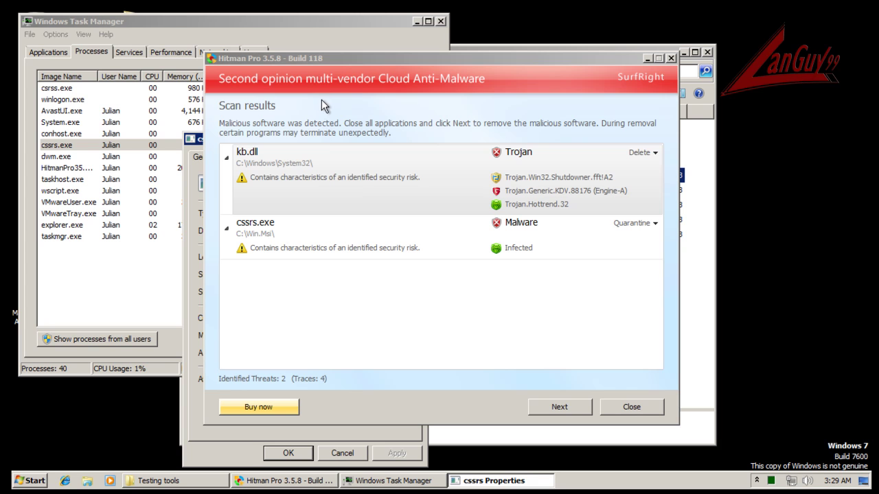
Move the Hitman Pro window aside, compare its cssrs.exe detection with the file's properties, and close the properties and Task Manager.
left_click(332, 65)
left_click_drag(478, 66, 541, 85)
left_click(263, 140)
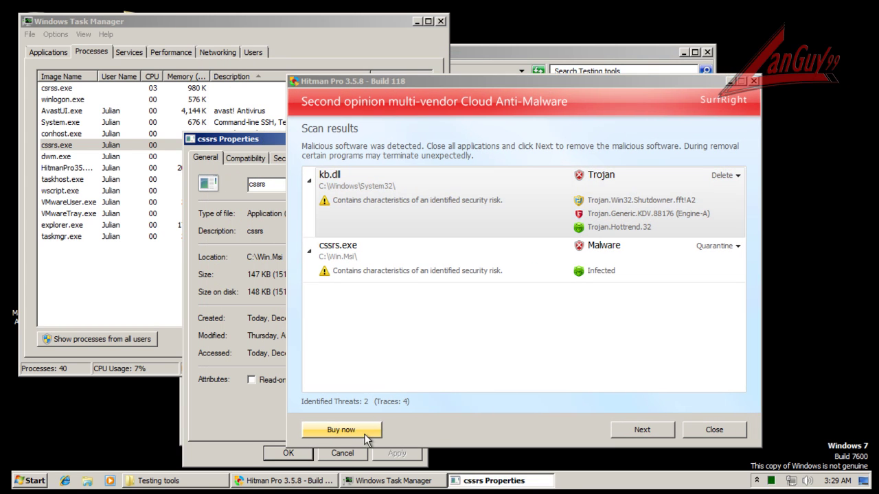
left_click(347, 456)
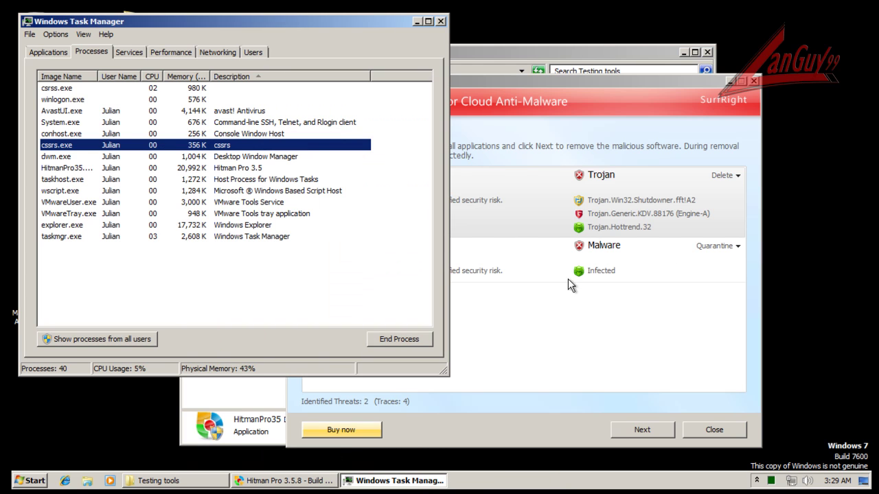
left_click(440, 21)
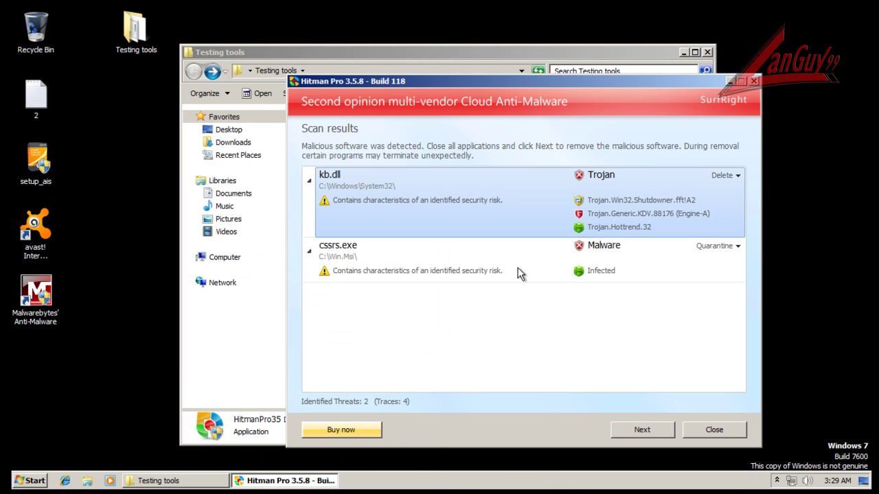
Highlight the cssrs.exe detection in the scan results and close Hitman Pro without removing anything.
left_click(519, 270)
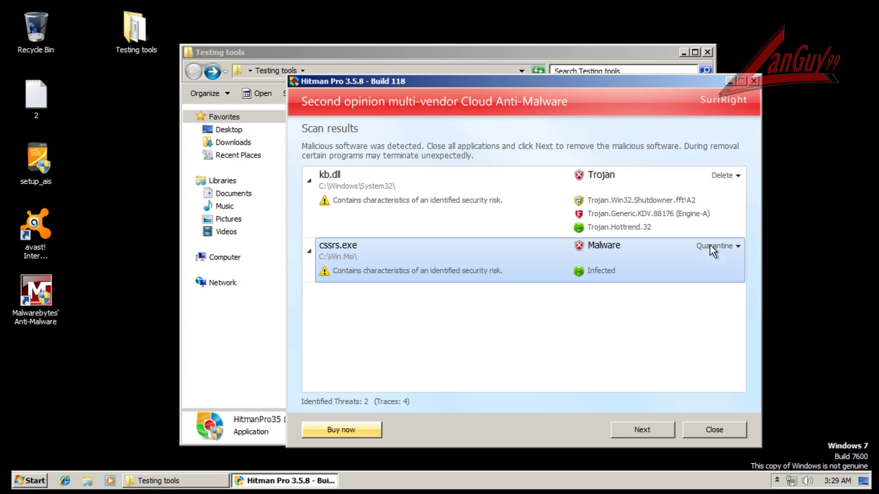
left_click(705, 431)
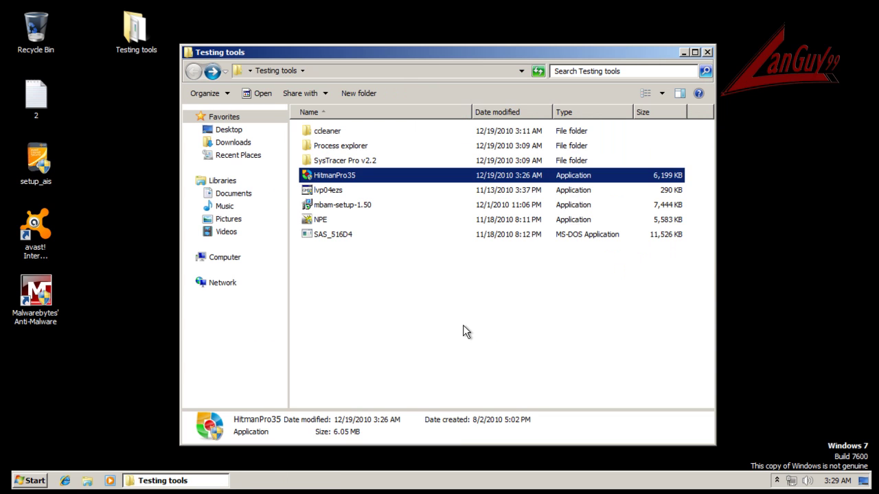
left_click(463, 324)
Run SAS_516D4 from the Testing tools folder, allow it to make changes, and start SUPERAntiSpyware from its portable launcher.
double_click(329, 234)
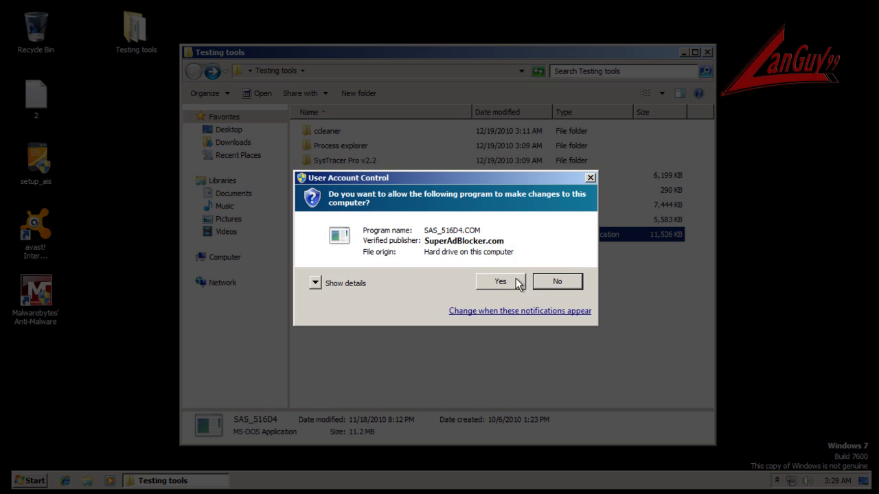
left_click(515, 280)
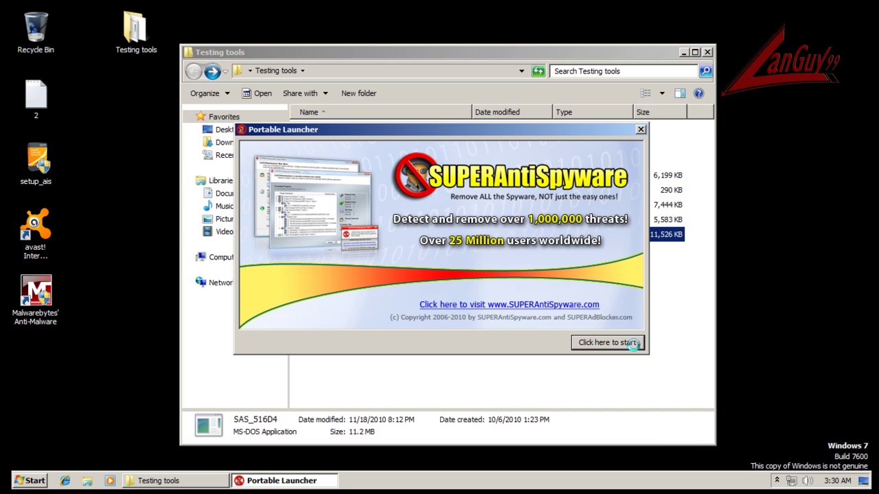
left_click(630, 346)
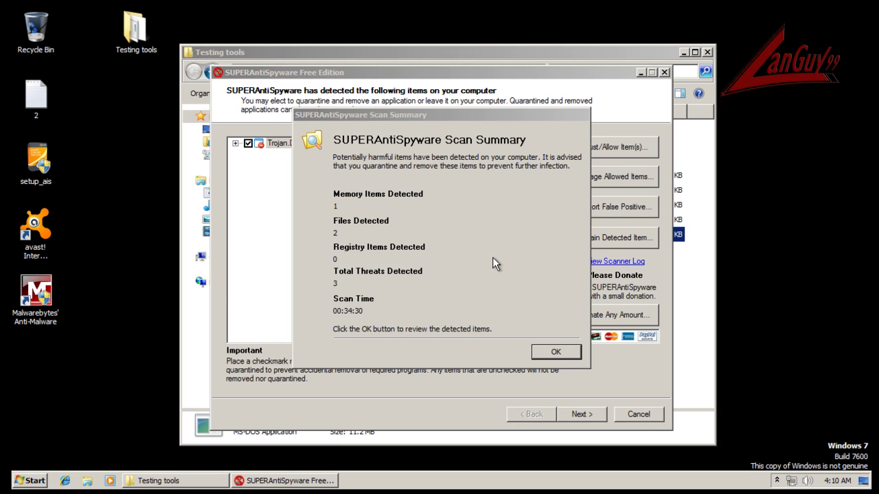
Dismiss the scan summary and expand the Trojan.Dropper/Gen-NV detection to examine its files and memory processes.
left_click(568, 351)
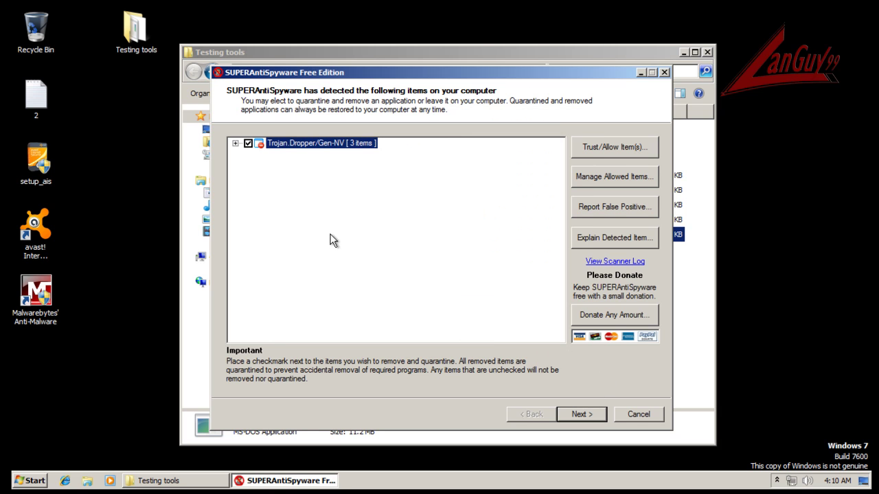
left_click(236, 144)
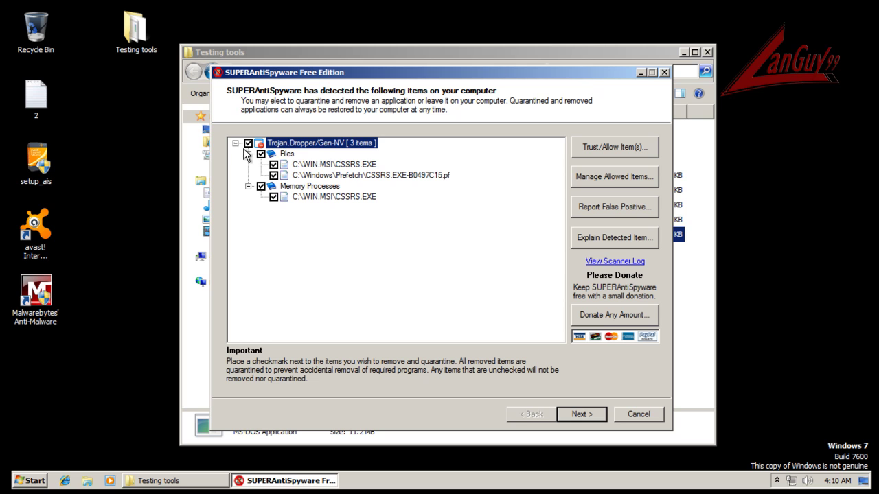
Cancel the SUPERAntiSpyware results without removing the detected CSSRS.EXE items, and close the program and the Testing tools folder.
left_click(351, 167)
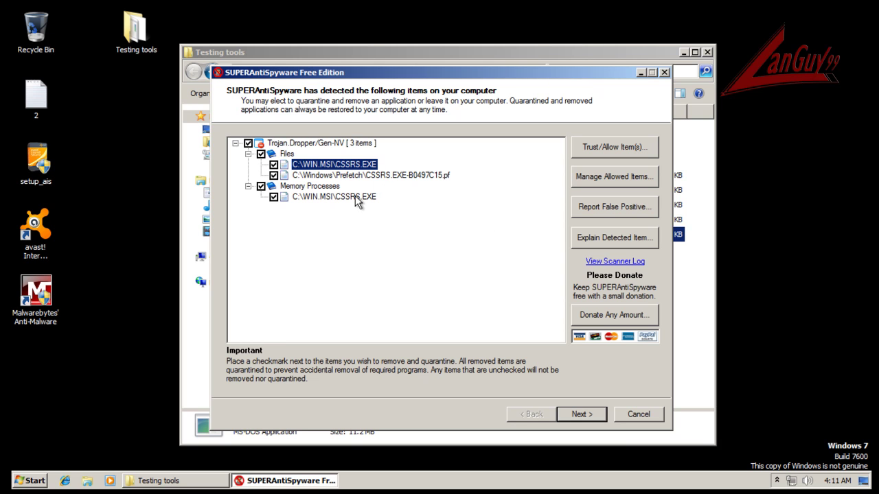
left_click(656, 419)
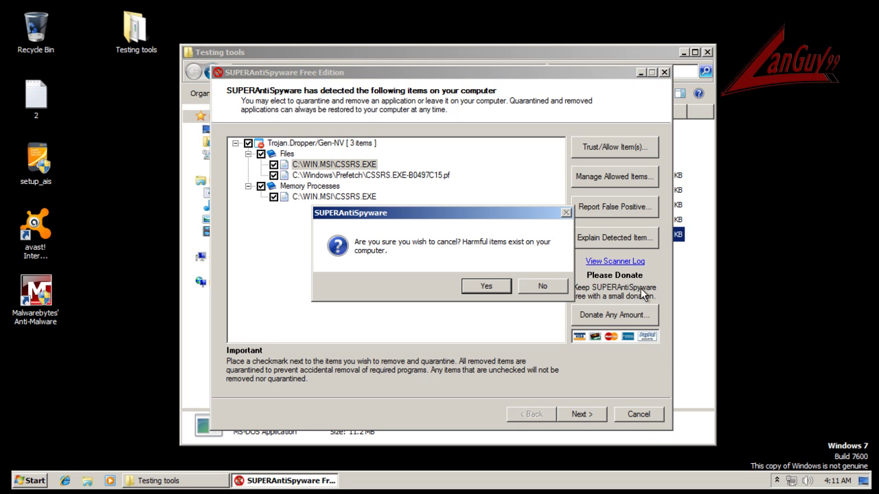
left_click(486, 287)
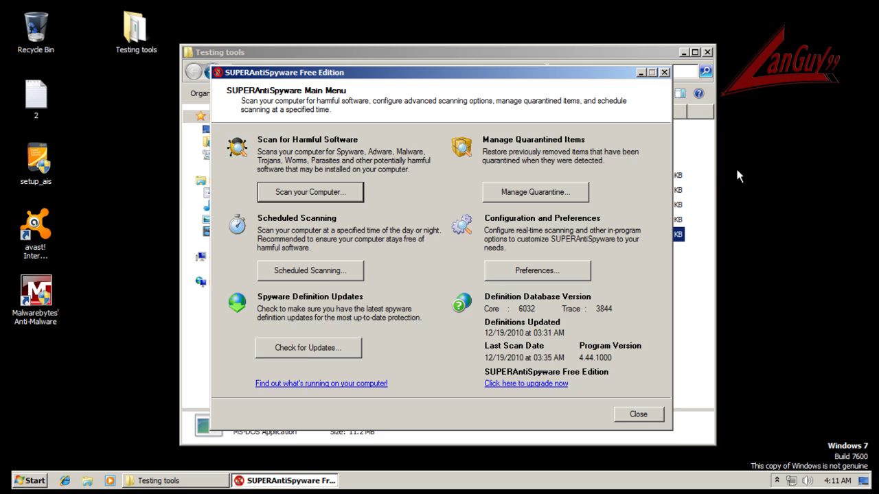
left_click(663, 74)
left_click(707, 52)
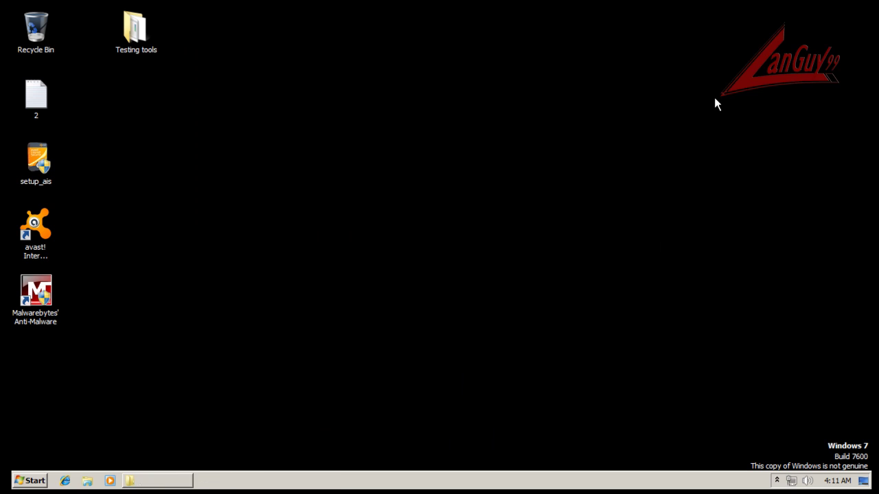
Switch to avast! Internet Security, review its scan options and the File System Shield, Process Virtualization and Behavior Shield pages, and close it.
left_click(776, 481)
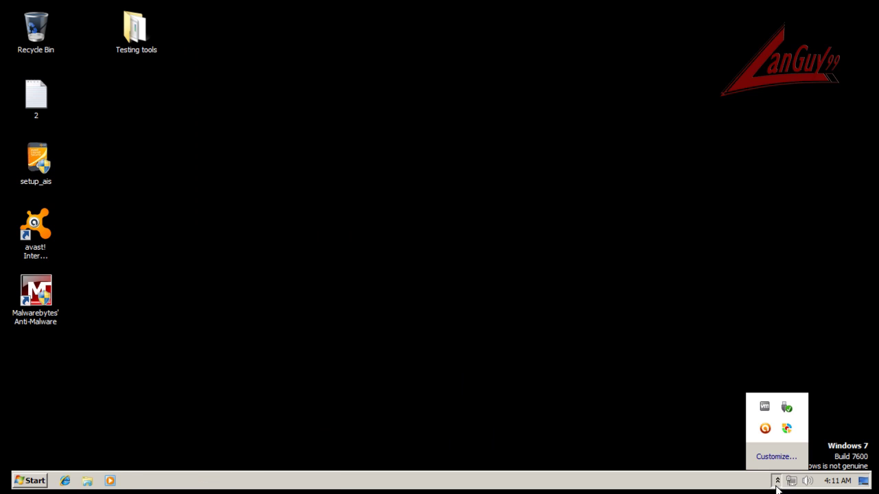
left_click(766, 431)
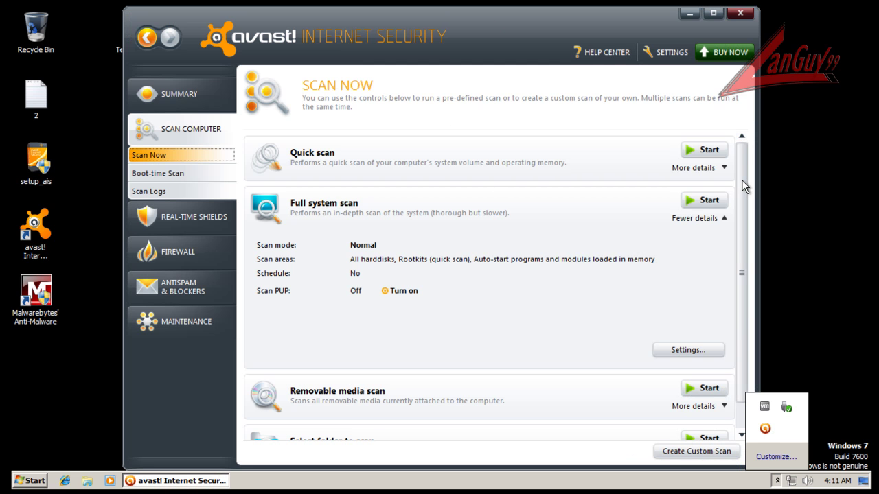
scroll(743, 248, "down", 1)
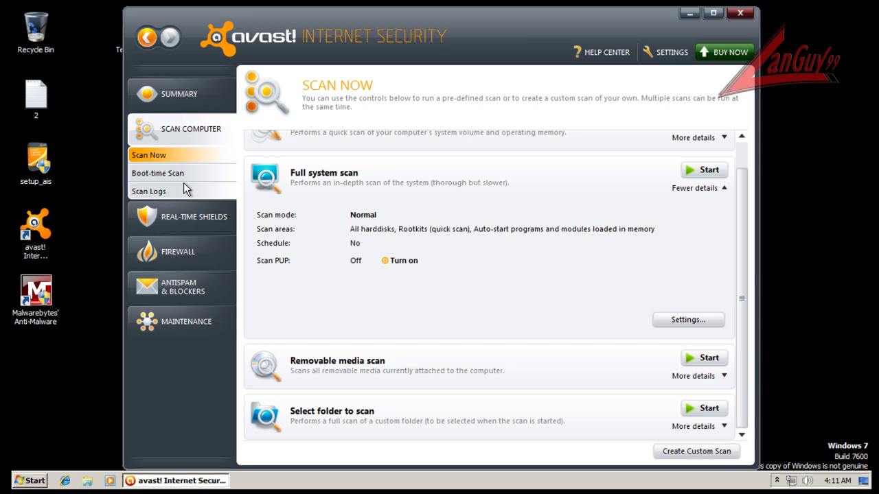
left_click(219, 218)
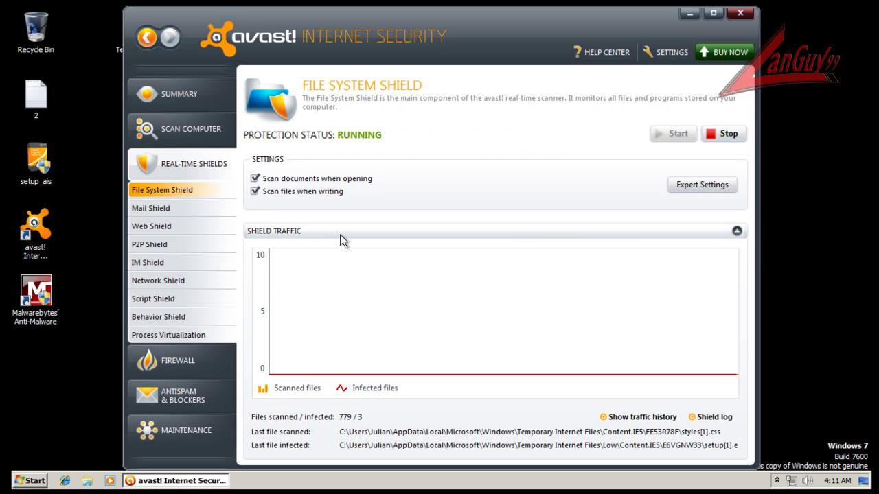
left_click(160, 336)
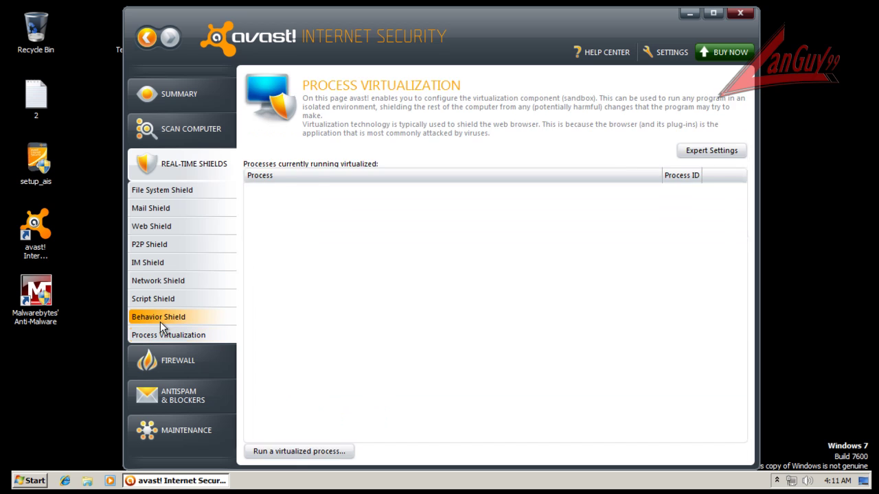
left_click(161, 323)
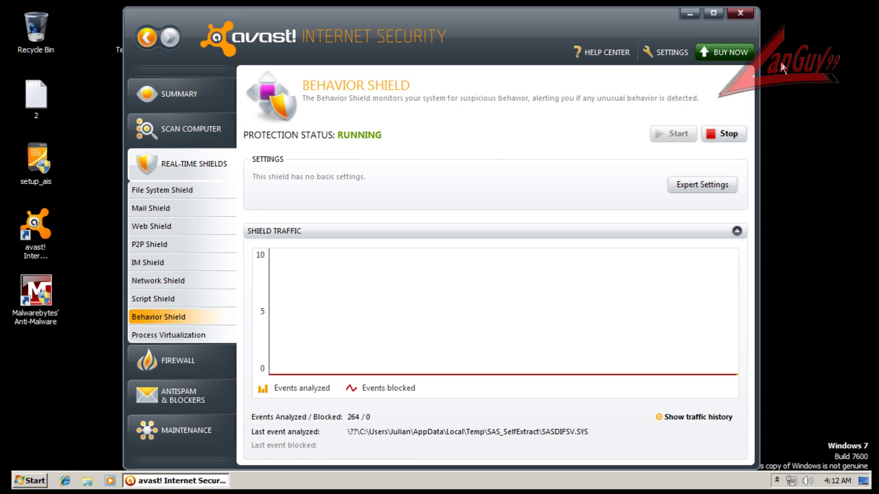
left_click(741, 13)
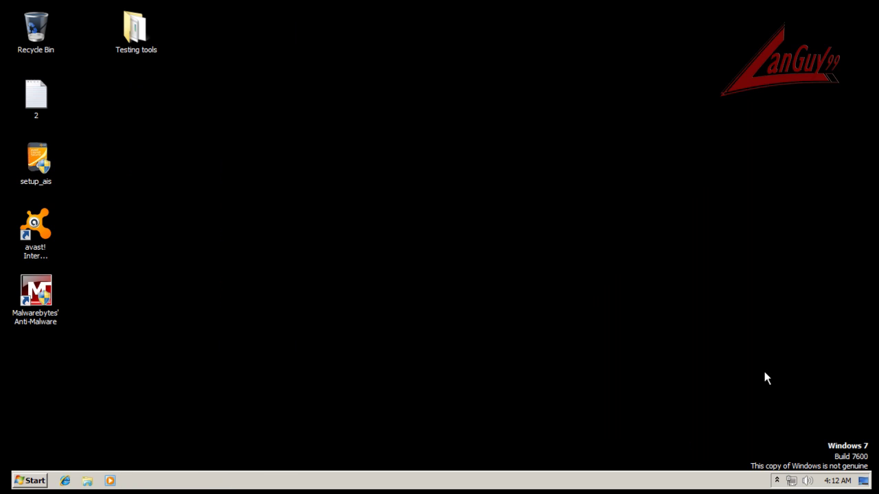